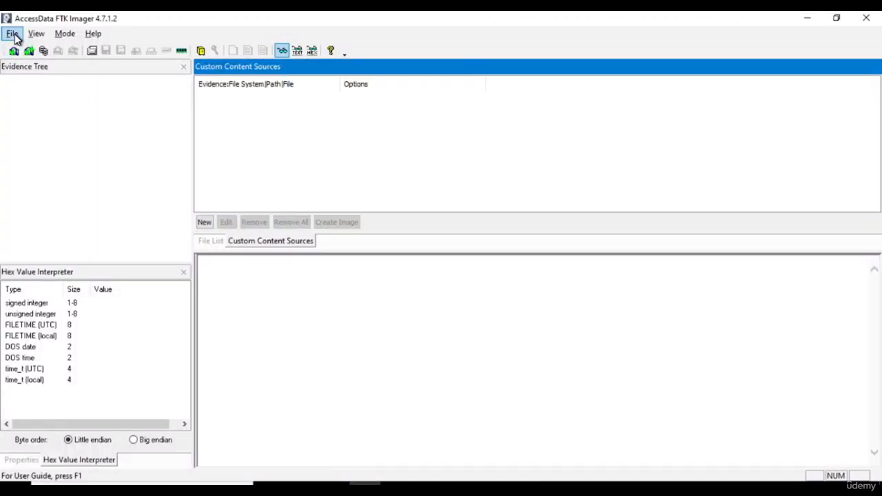
click(14, 34)
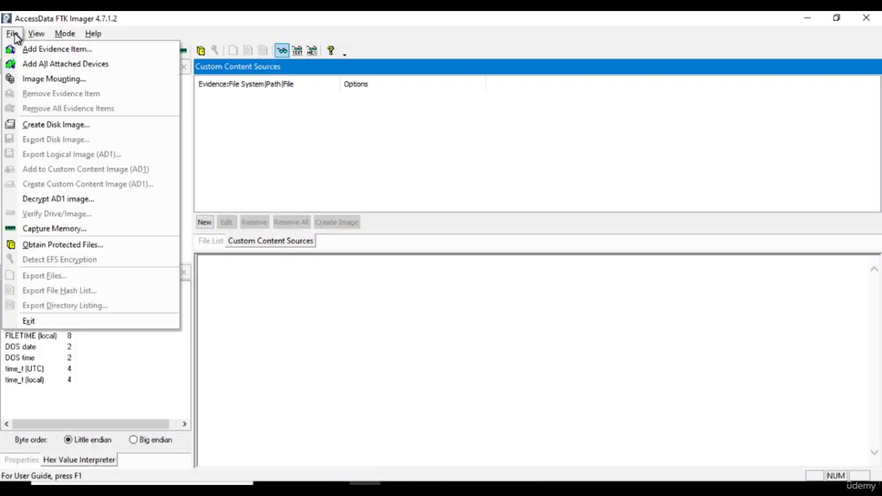
click(96, 52)
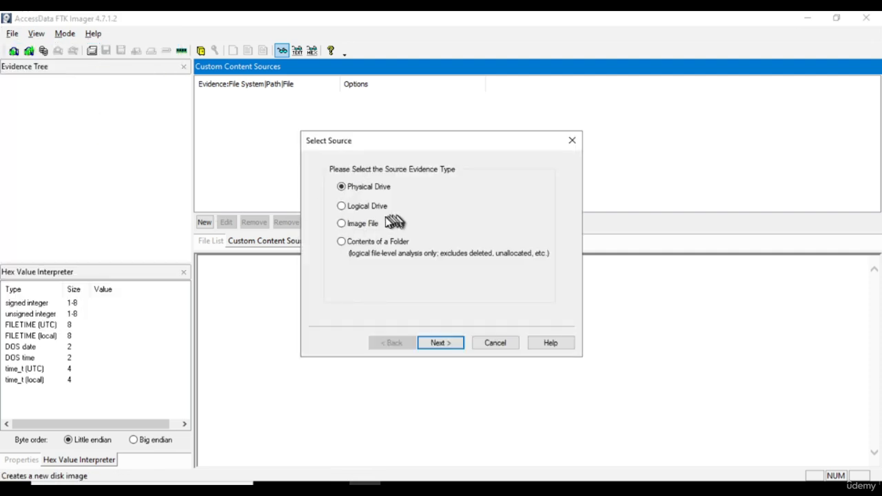
click(447, 342)
click(390, 214)
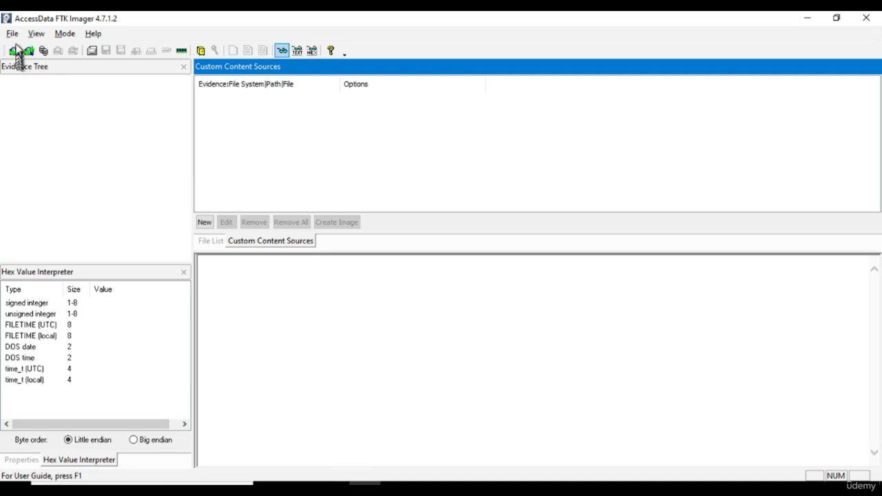
- Start adding an evidence item and review the physical drives offered as a source
click(13, 33)
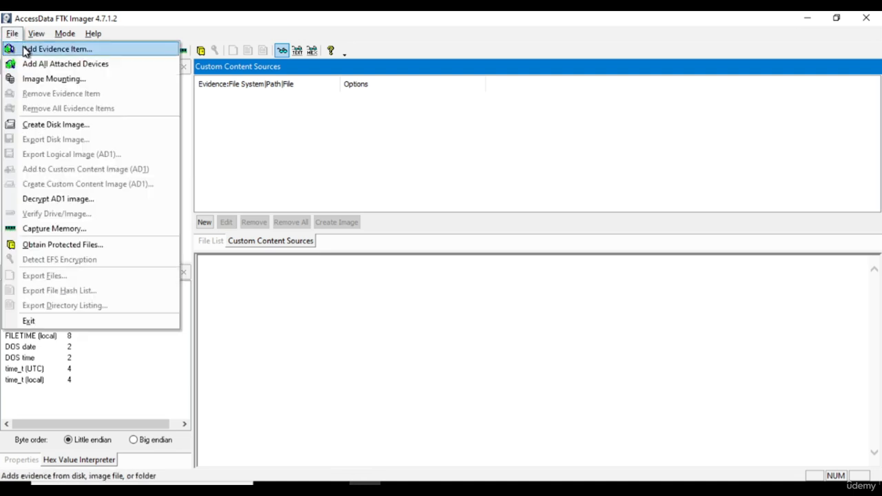
click(99, 54)
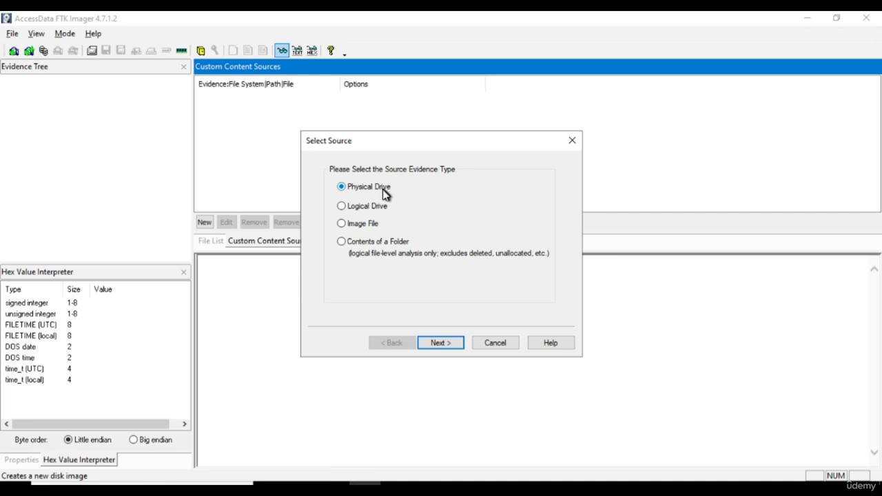
click(447, 342)
click(447, 343)
click(381, 213)
click(382, 224)
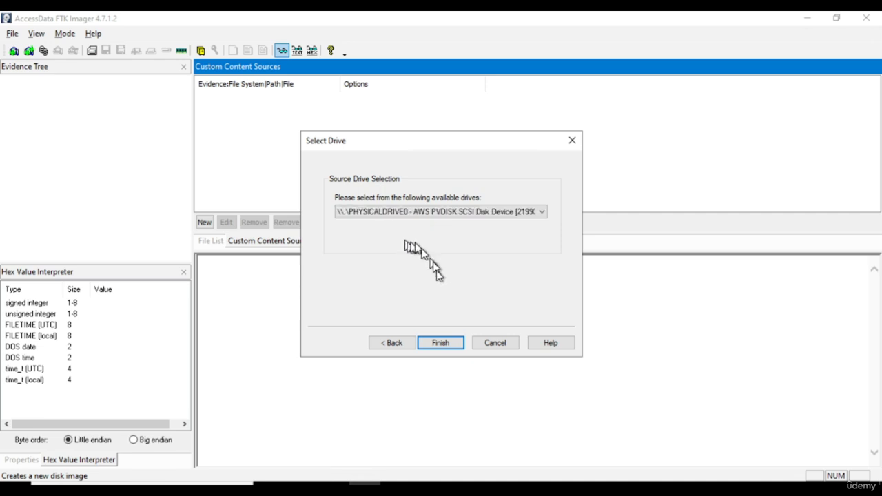
click(393, 340)
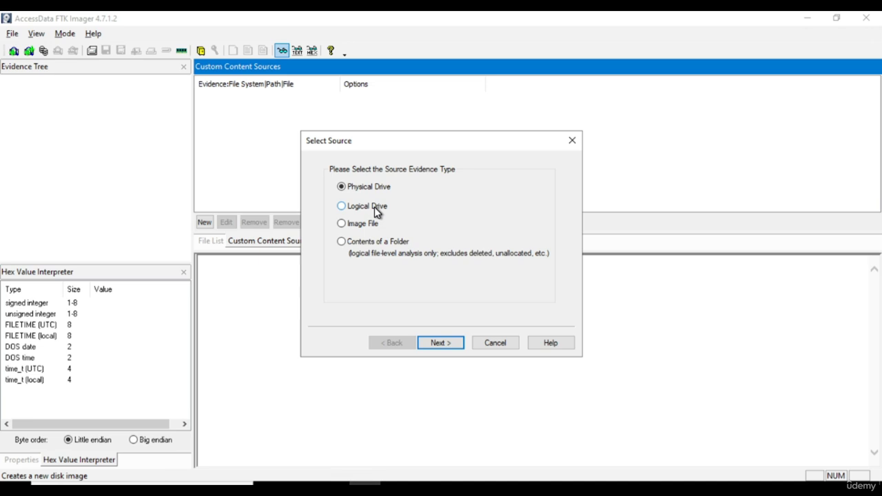
- Add the C:\ [NTFS] logical drive as the evidence item
click(375, 207)
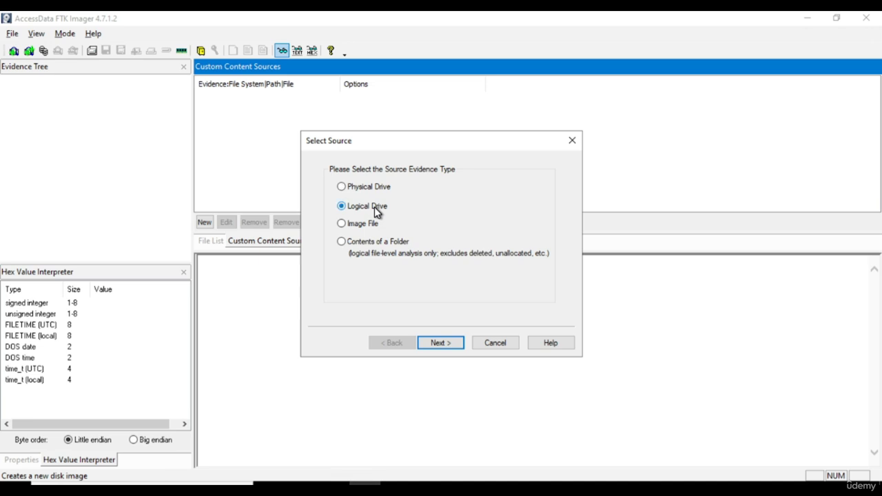
click(448, 342)
click(537, 212)
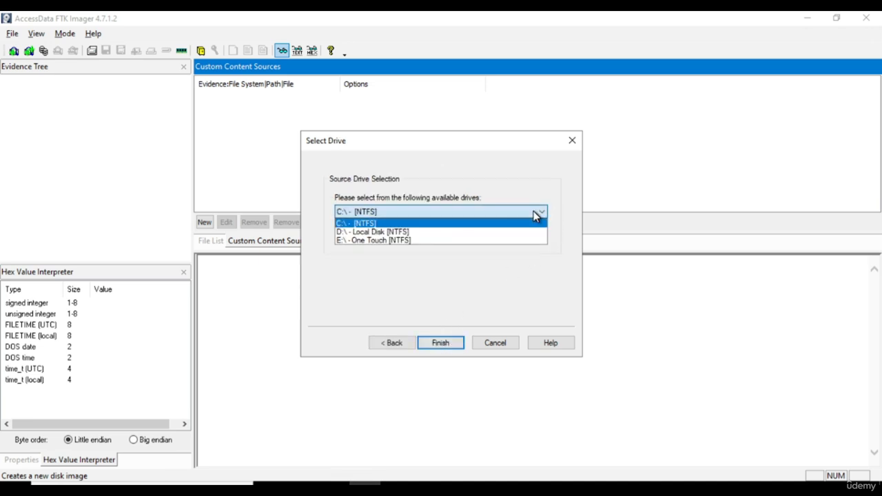
click(373, 223)
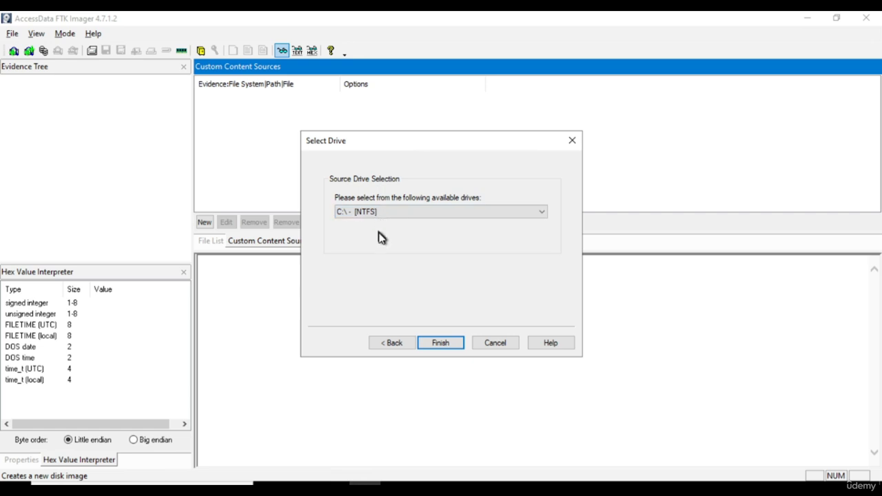
click(453, 344)
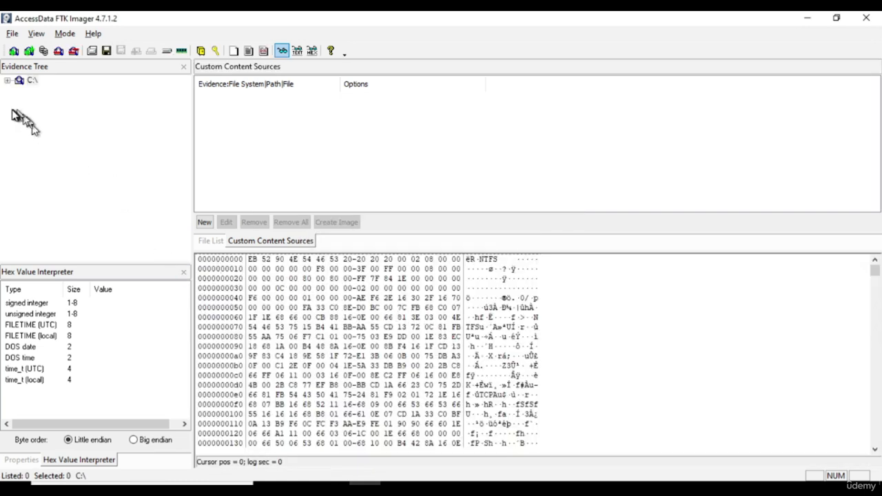
- Expand the C:\ evidence through NONAME [NTFS] and browse its [orphan] and [root] folders
click(31, 81)
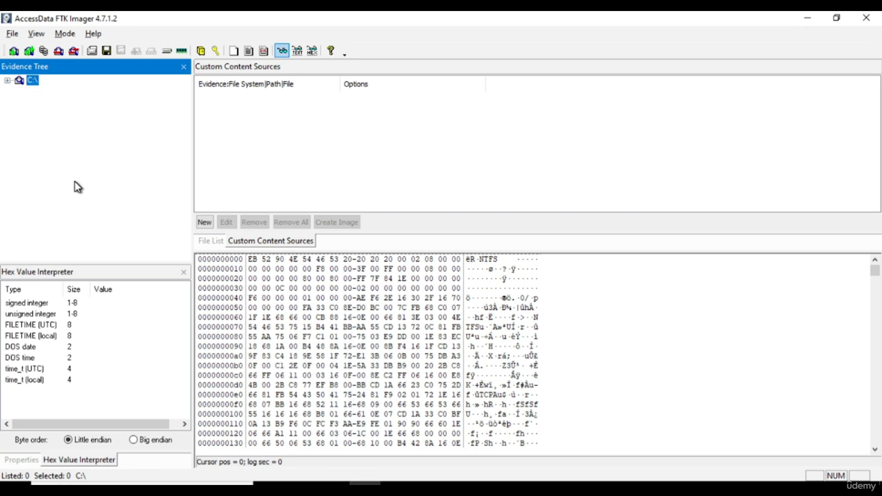
click(8, 80)
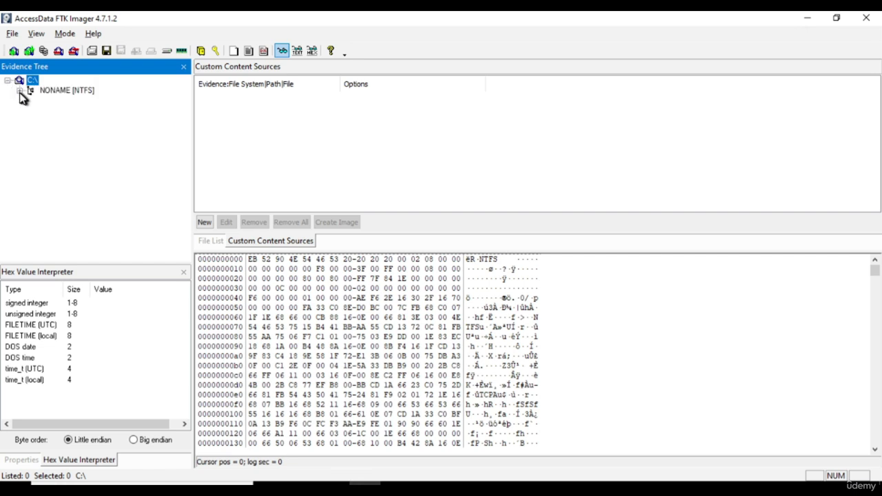
click(19, 91)
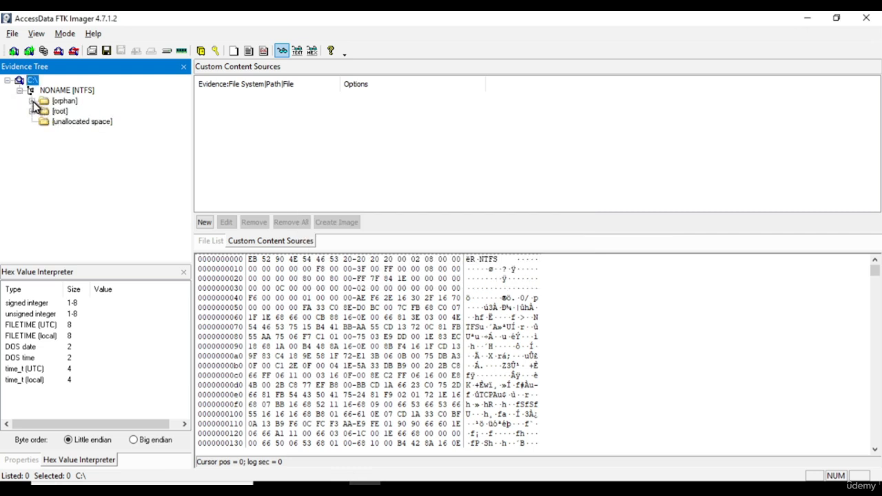
click(33, 102)
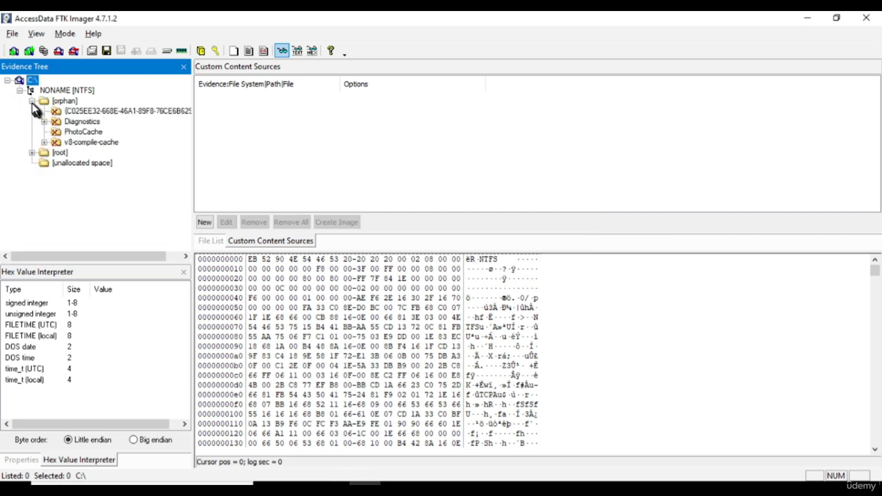
click(31, 102)
click(32, 111)
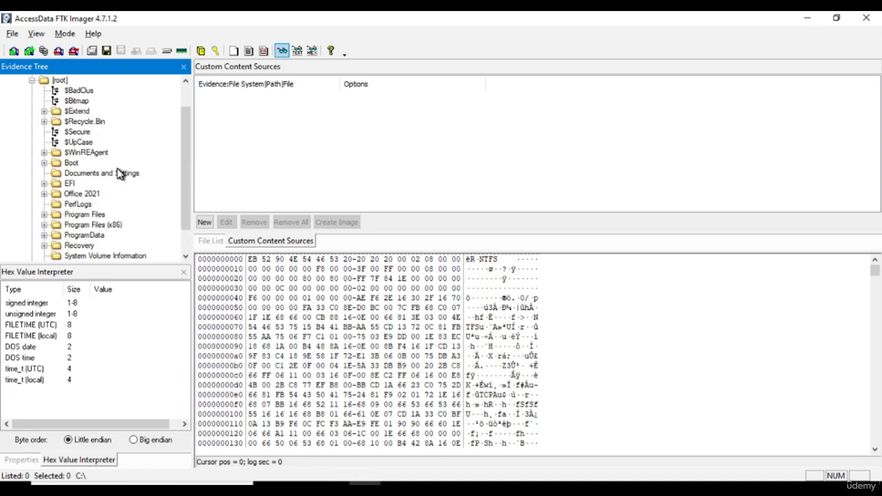
scroll(117, 173, up, 1)
scroll(119, 173, down, 2)
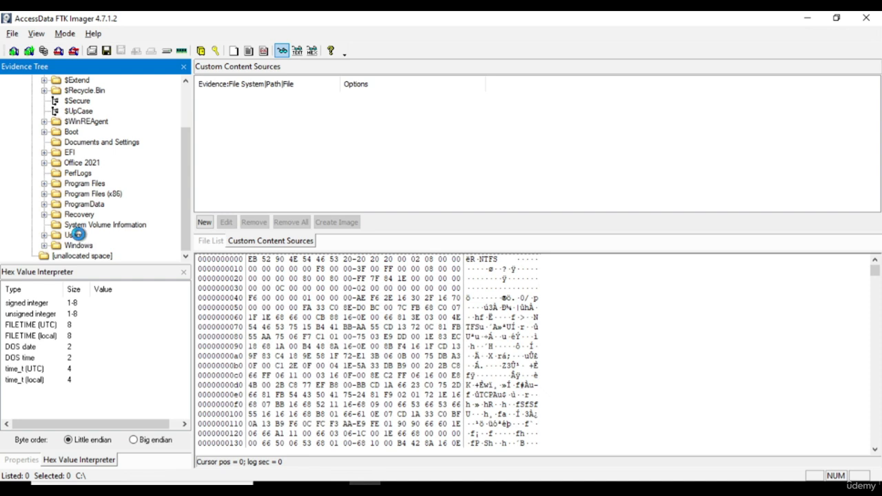
- Expand the Users folder under [root] and inspect its All Users and Default subfolders
click(75, 234)
click(45, 237)
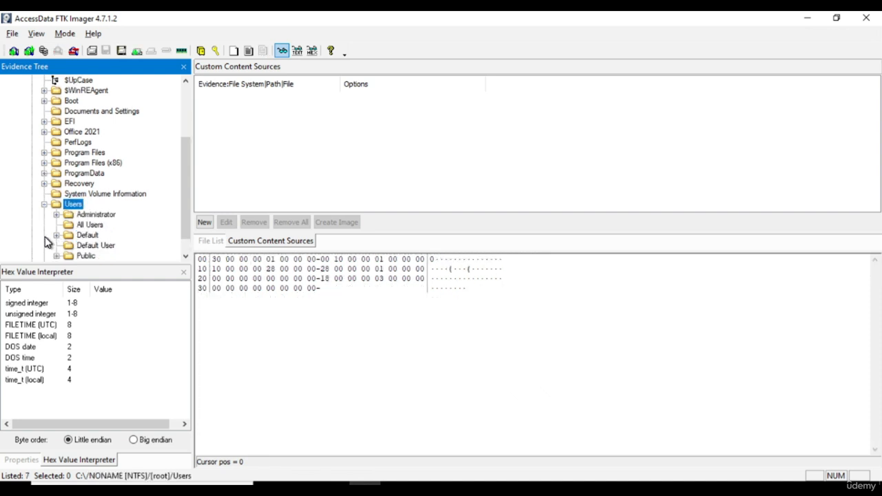
scroll(108, 216, down, 1)
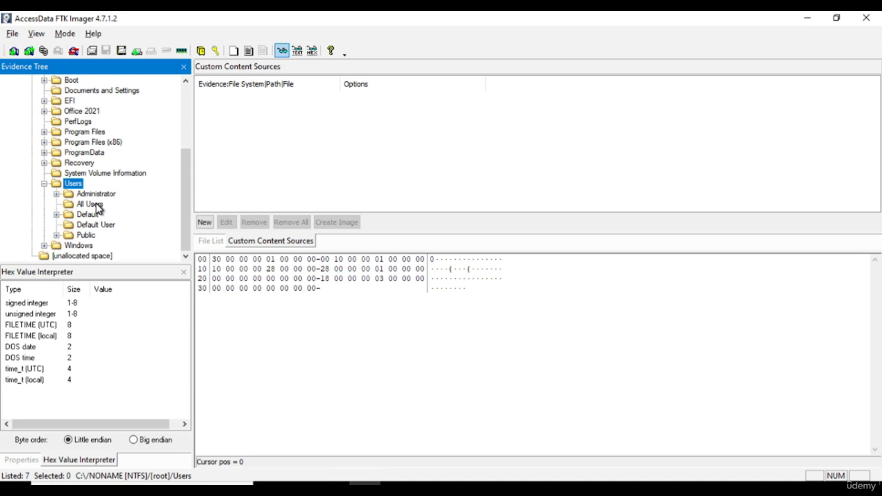
click(96, 205)
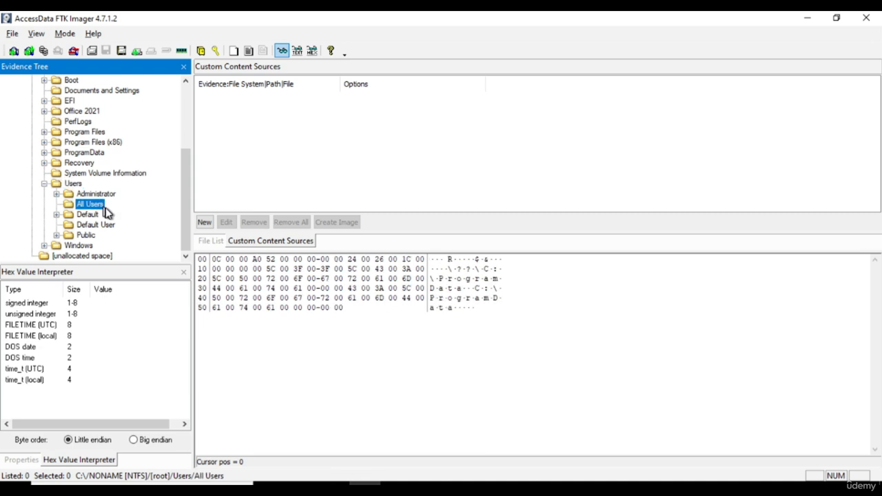
click(87, 217)
click(57, 216)
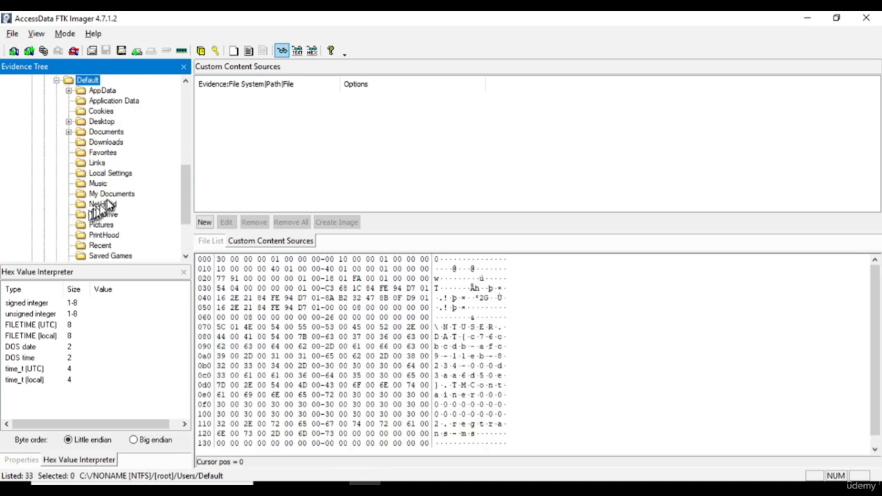
click(57, 80)
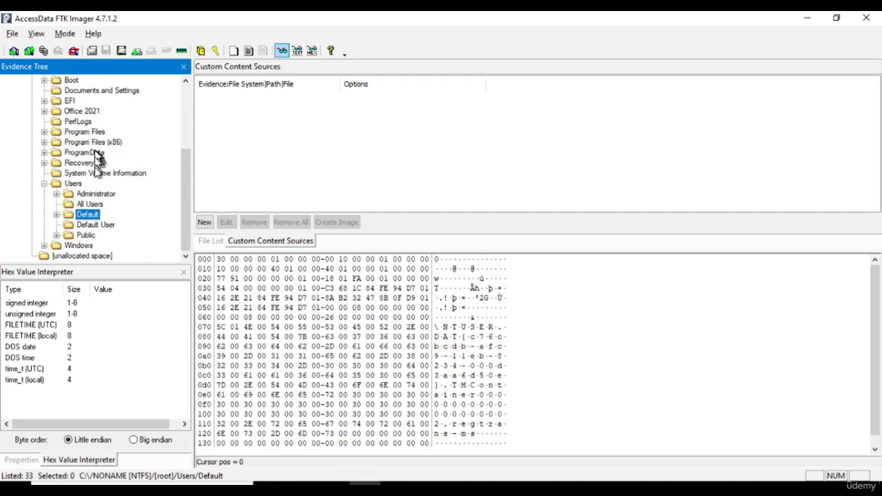
- Compare the Administrator and Default user folders, then expand Administrator and look through its subfolders
click(103, 195)
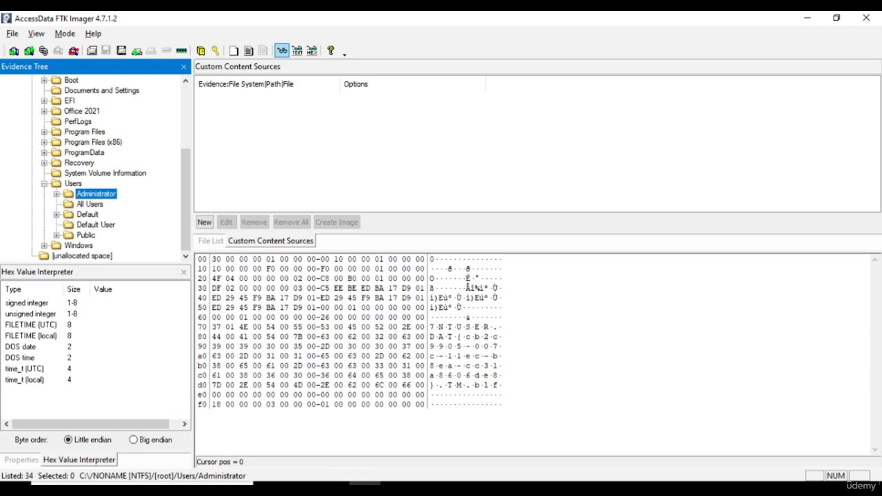
click(87, 215)
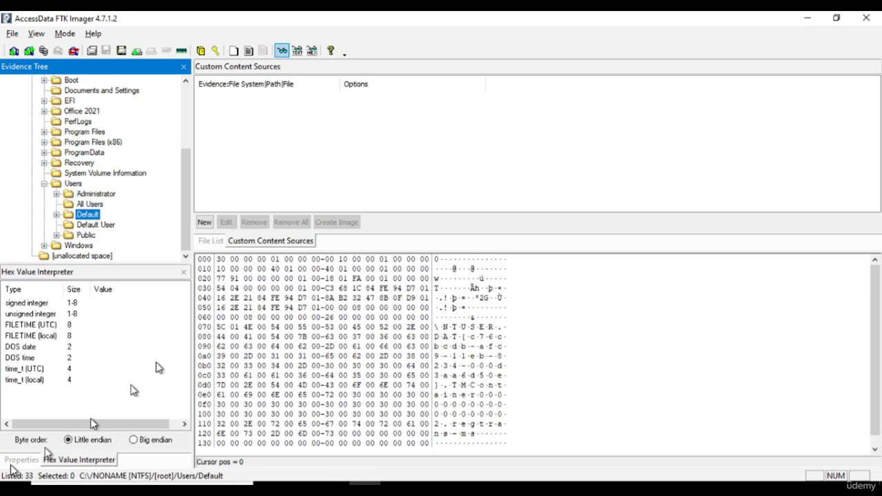
click(90, 196)
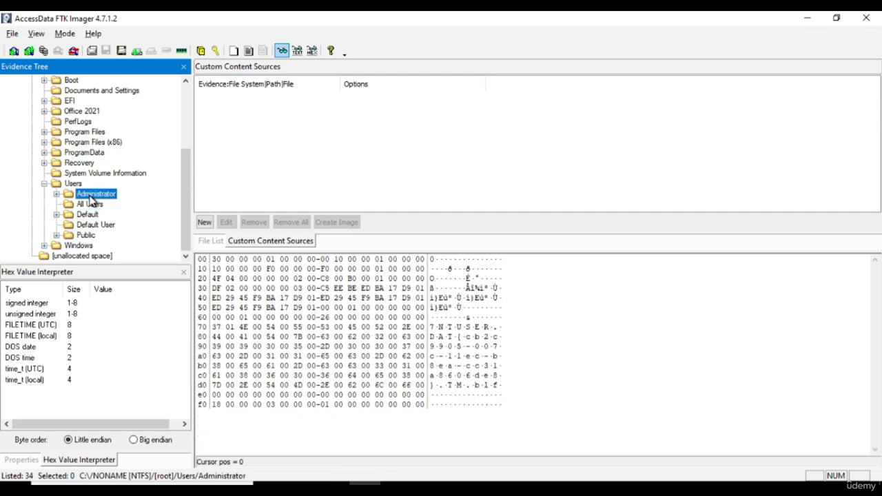
click(57, 194)
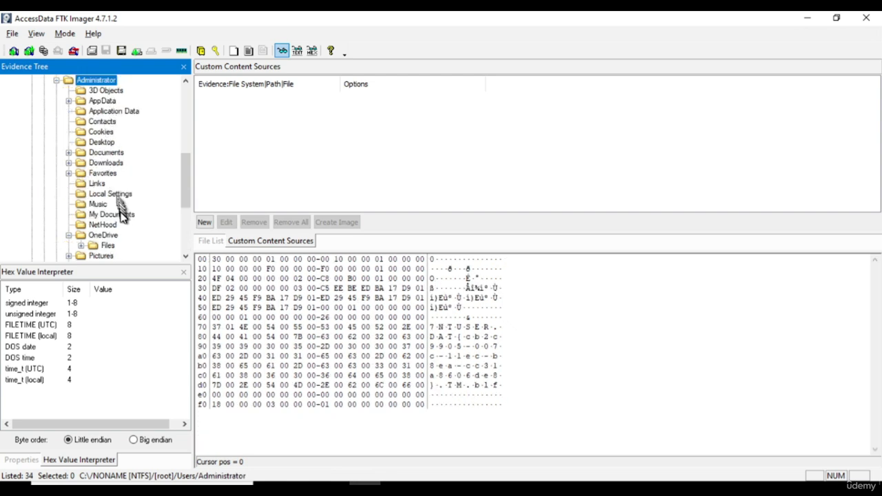
scroll(126, 227, down, 1)
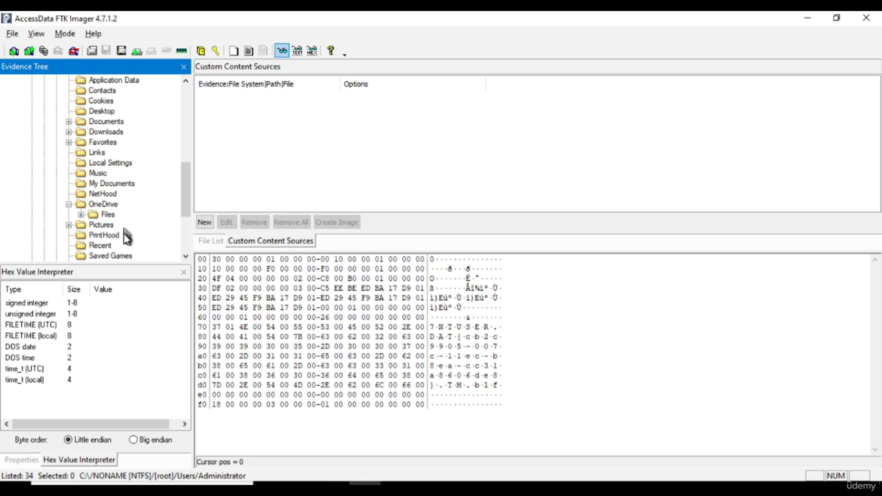
scroll(126, 228, down, 2)
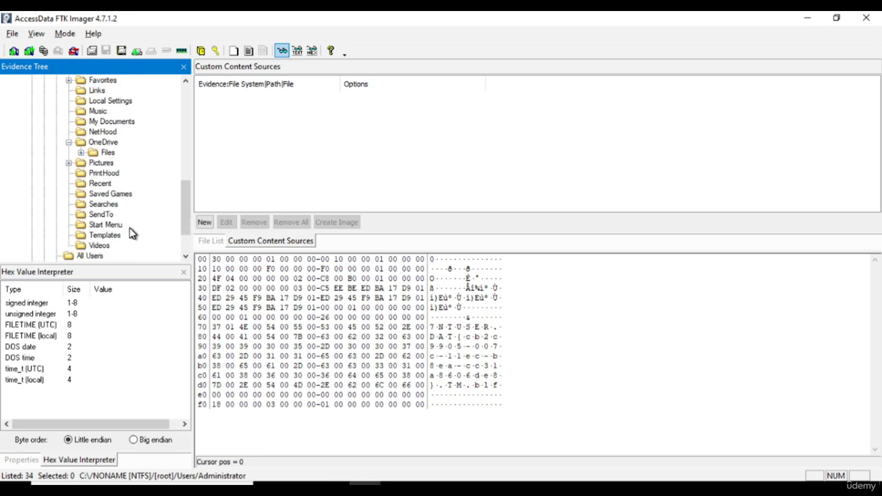
scroll(117, 247, up, 4)
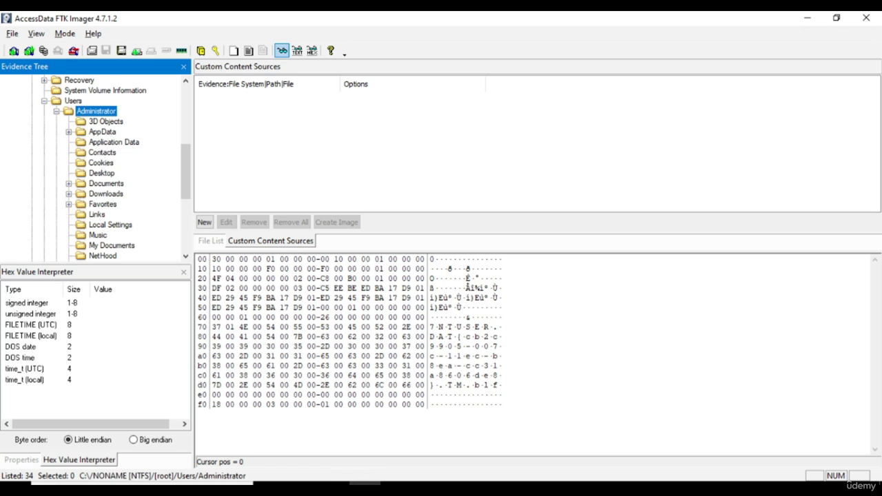
- Show the file list for the Administrator folder and examine the folders and files in it
click(205, 239)
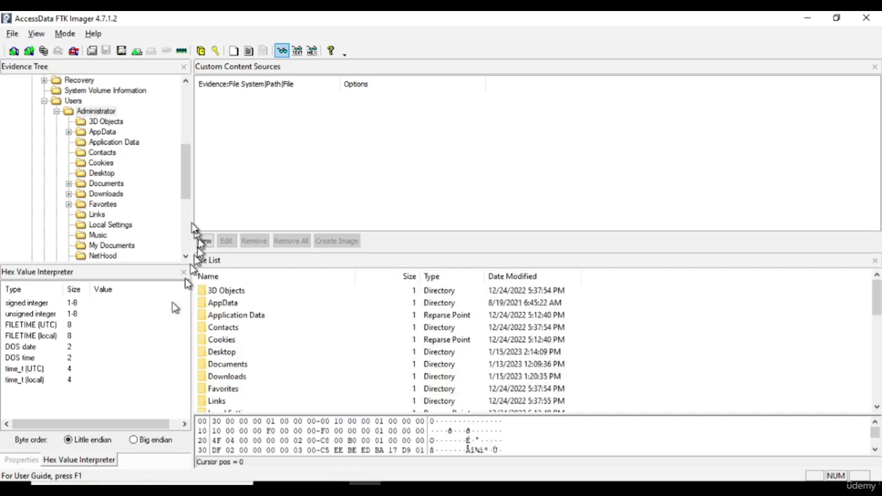
click(103, 122)
click(103, 113)
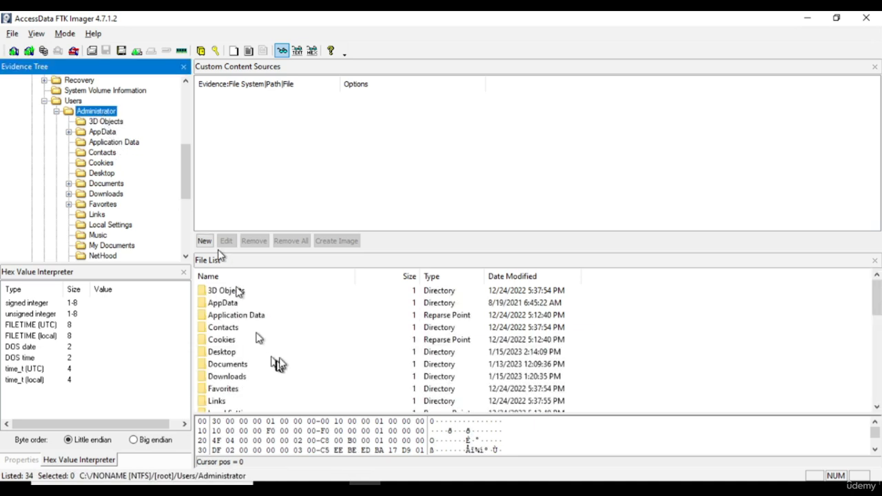
scroll(267, 318, down, 4)
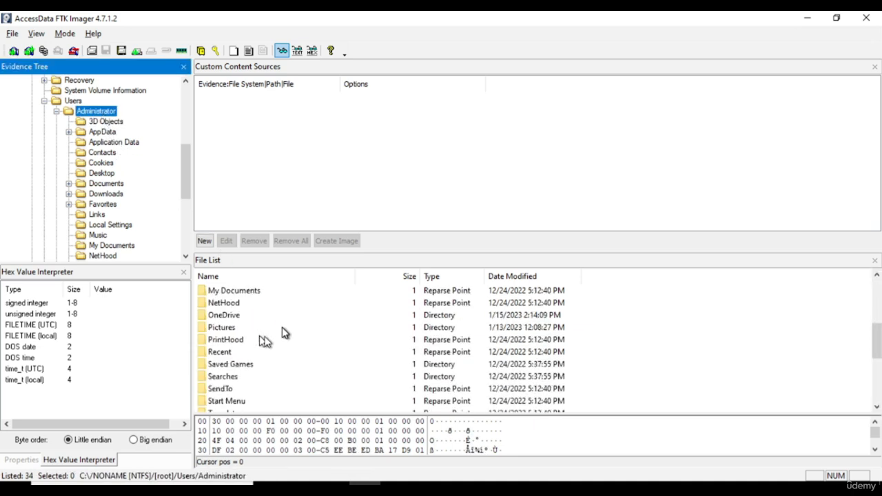
scroll(303, 365, down, 4)
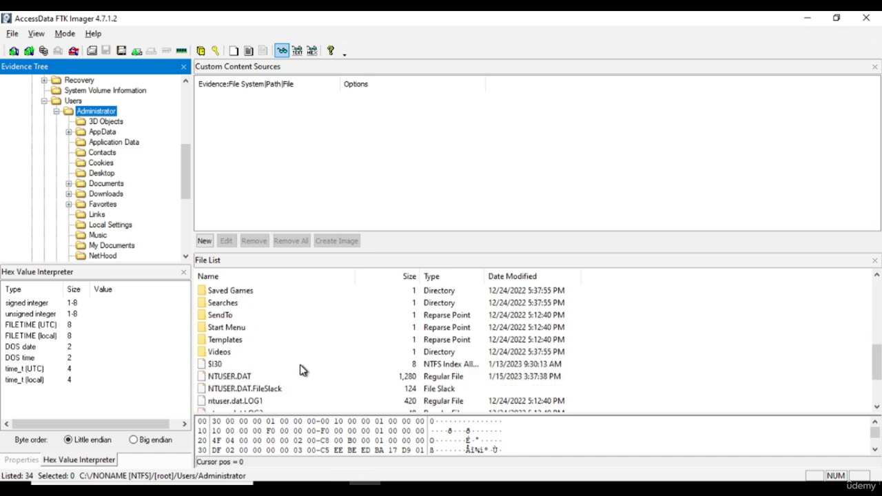
scroll(303, 370, up, 2)
scroll(303, 370, up, 2)
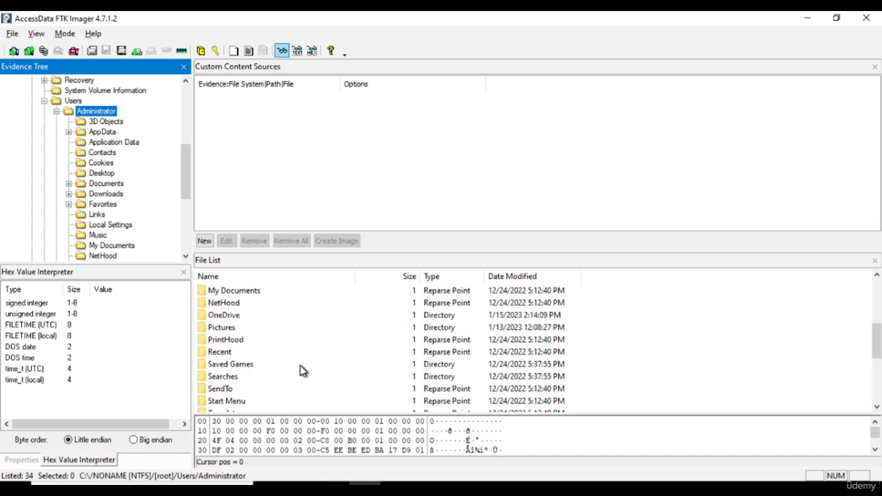
scroll(303, 370, up, 4)
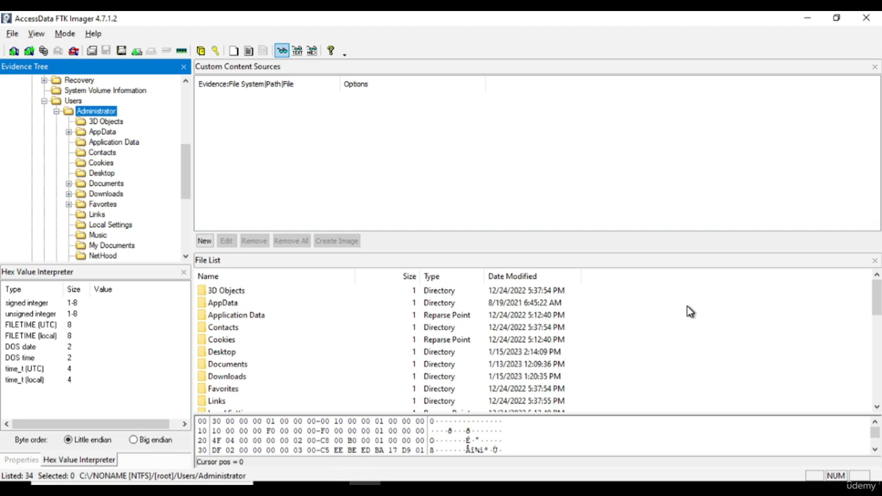
right_click(97, 117)
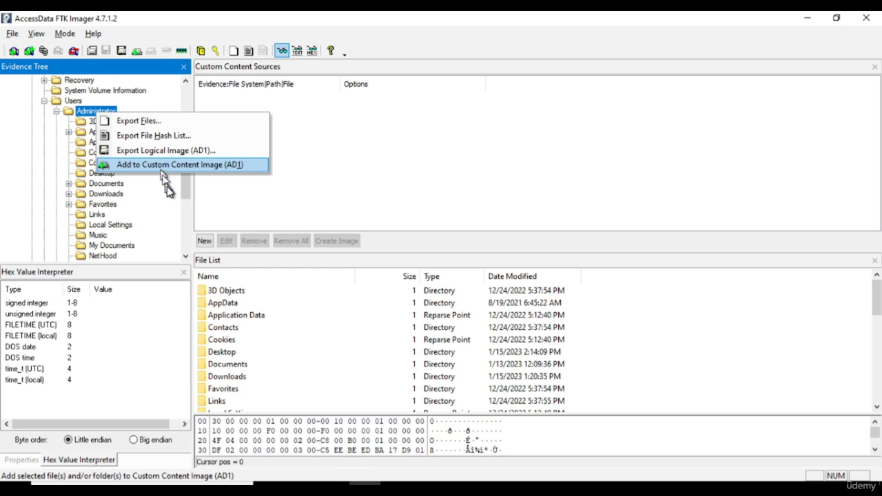
click(169, 167)
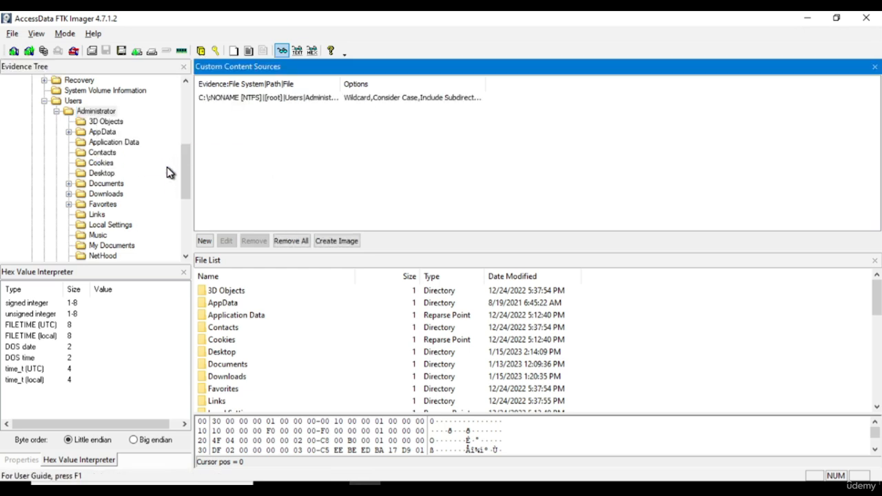
click(319, 102)
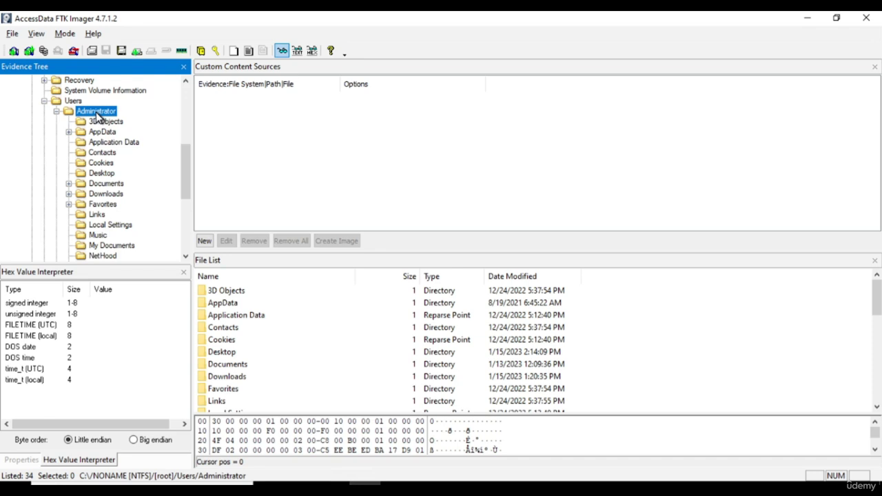
- Add the Administrator folder to the custom content image and limit its source to *.png, case-sensitive with subdirectories, widening the Options column to read it
right_click(97, 117)
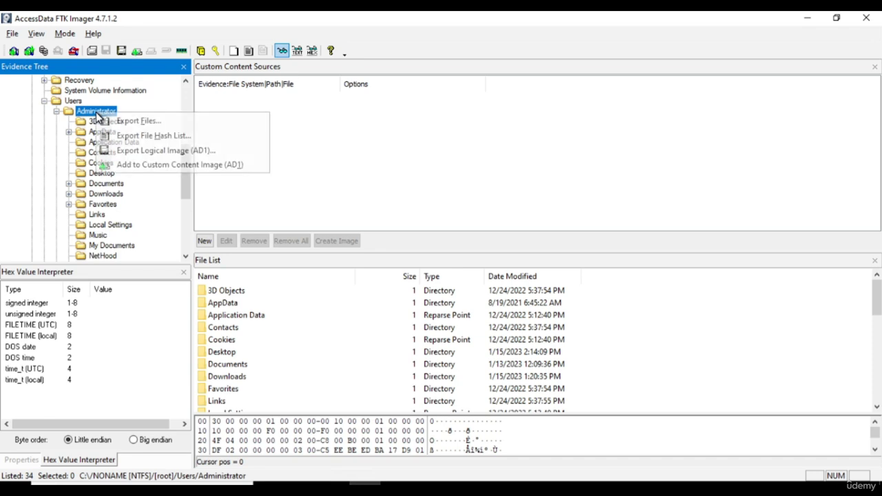
click(169, 165)
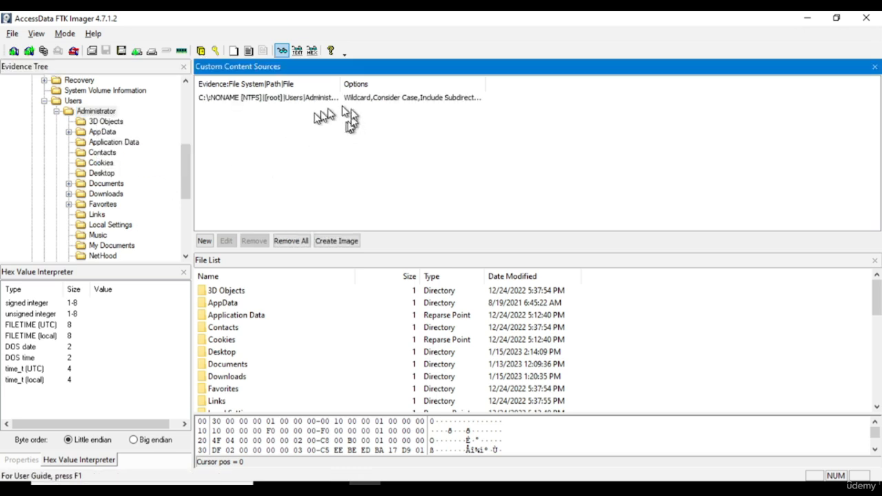
click(317, 99)
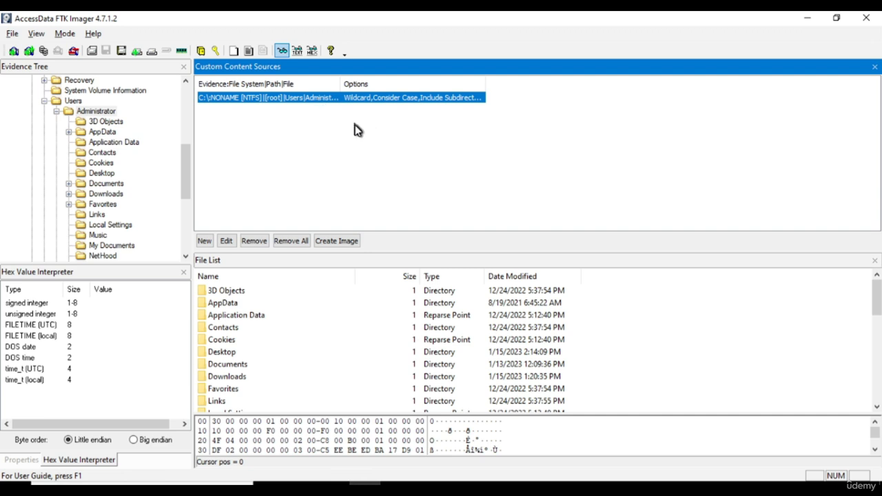
click(227, 241)
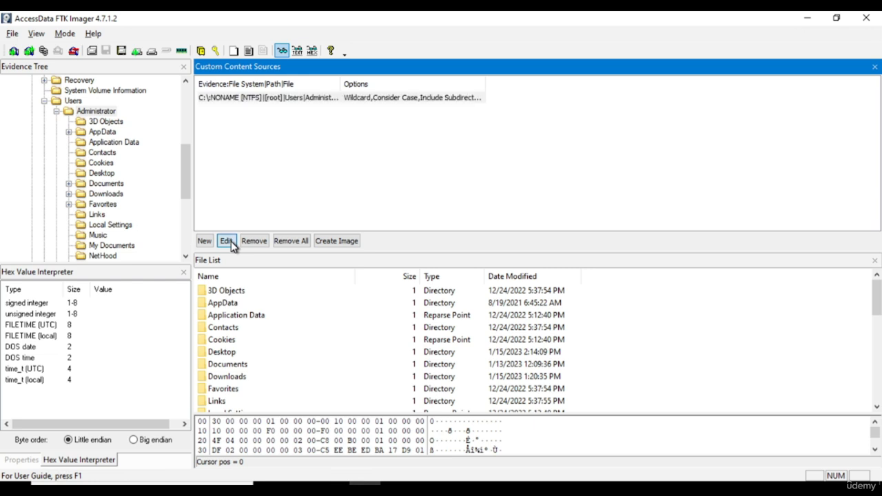
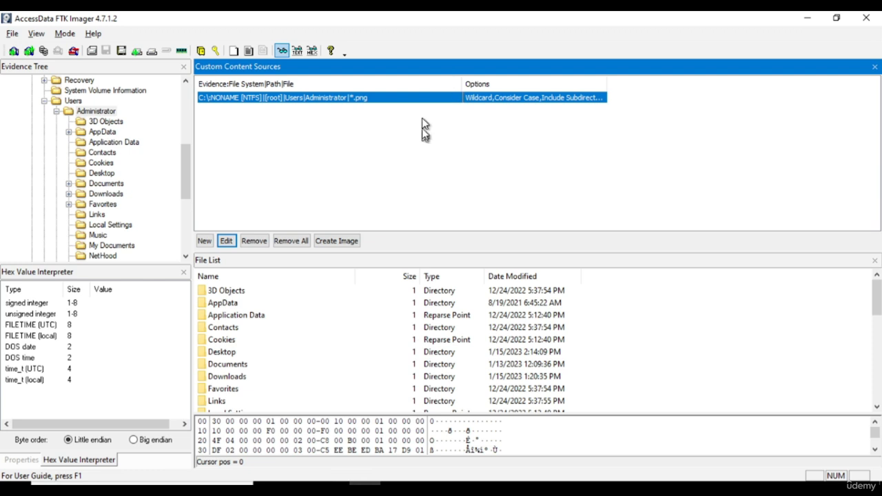
click(368, 109)
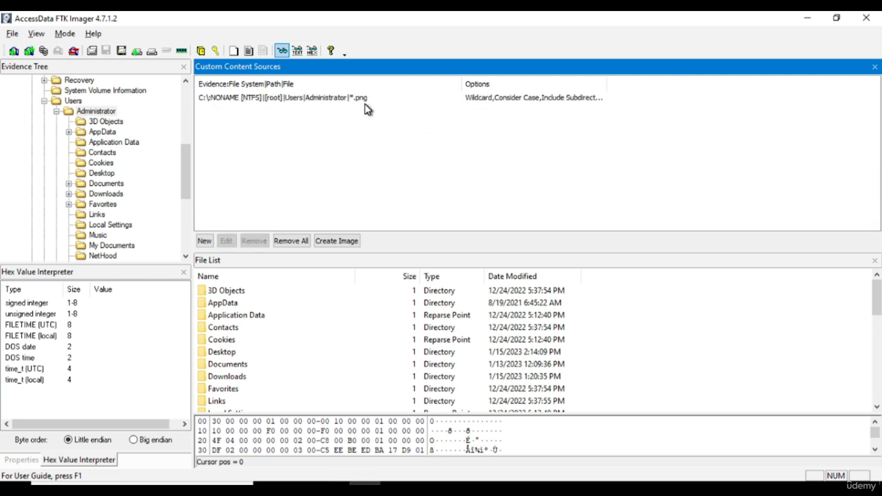
drag(607, 84, 758, 80)
drag(760, 82, 623, 84)
- Start creating the custom content image by adding a destination with case number CI1 as the evidence item information
click(338, 241)
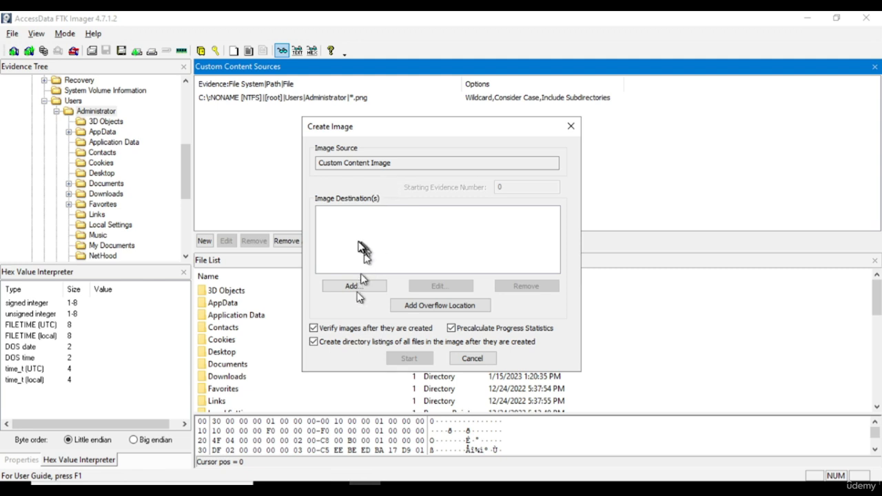
click(347, 288)
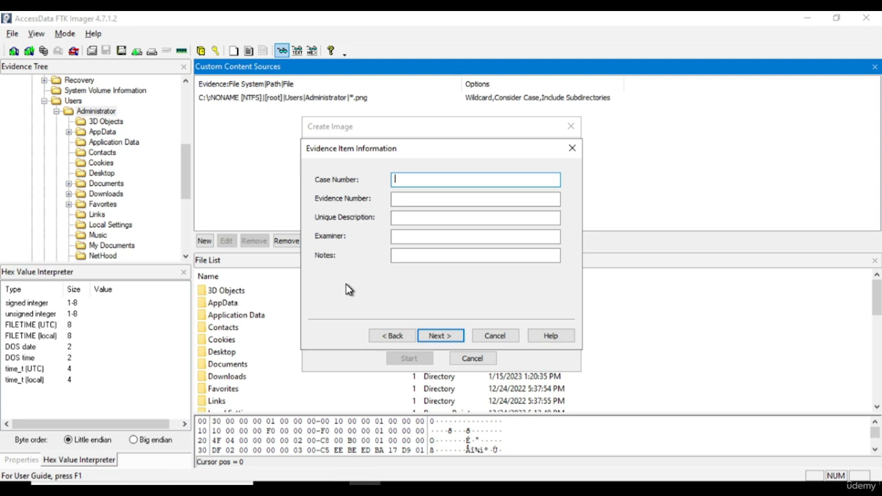
text(CI1)
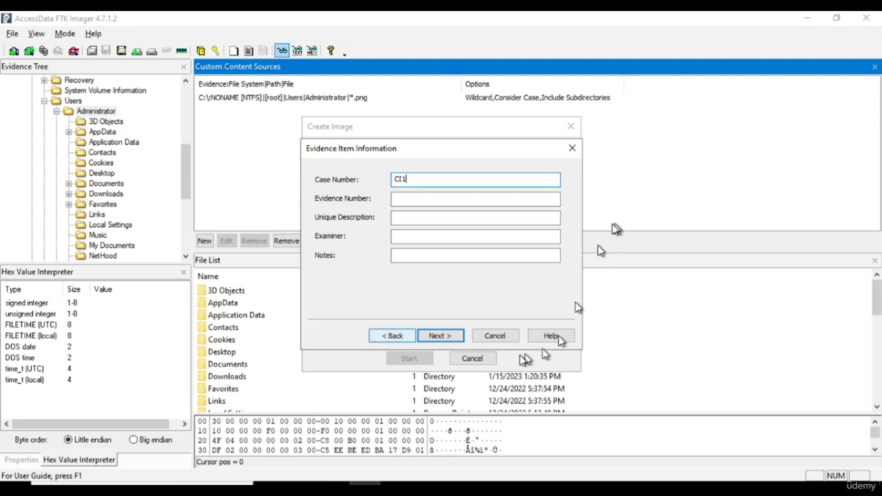
click(433, 338)
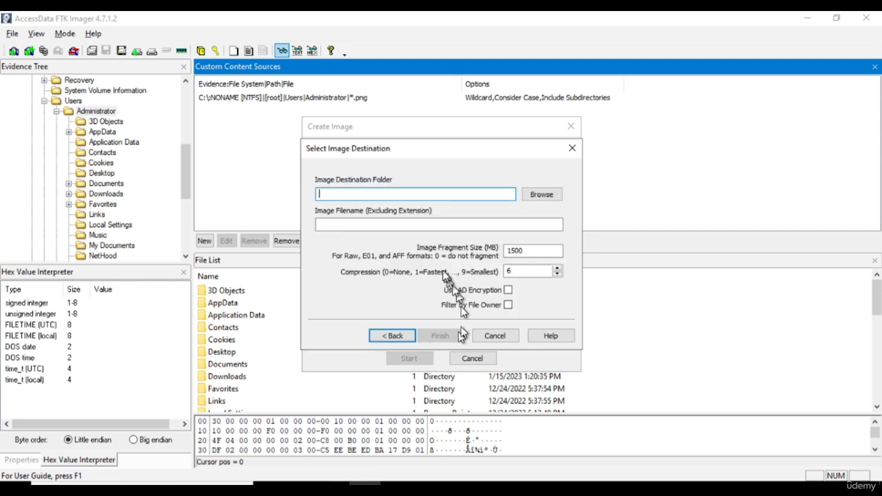
- Browse for the image destination folder and open Investigation on the One Touch (E:) drive
click(537, 197)
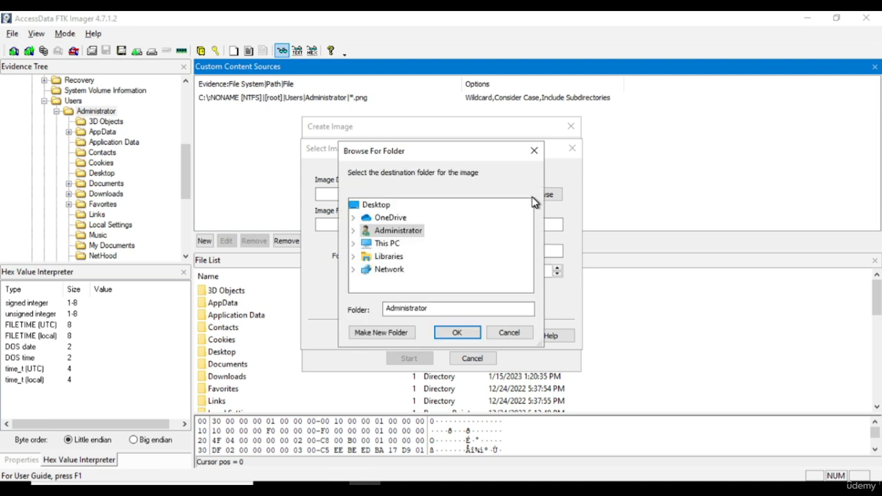
click(392, 246)
double_click(392, 245)
scroll(437, 256, down, 1)
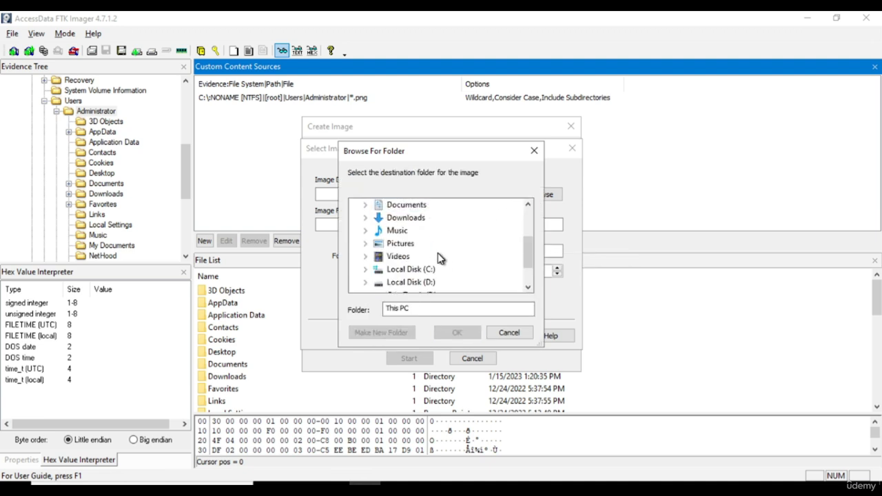
scroll(437, 264, down, 1)
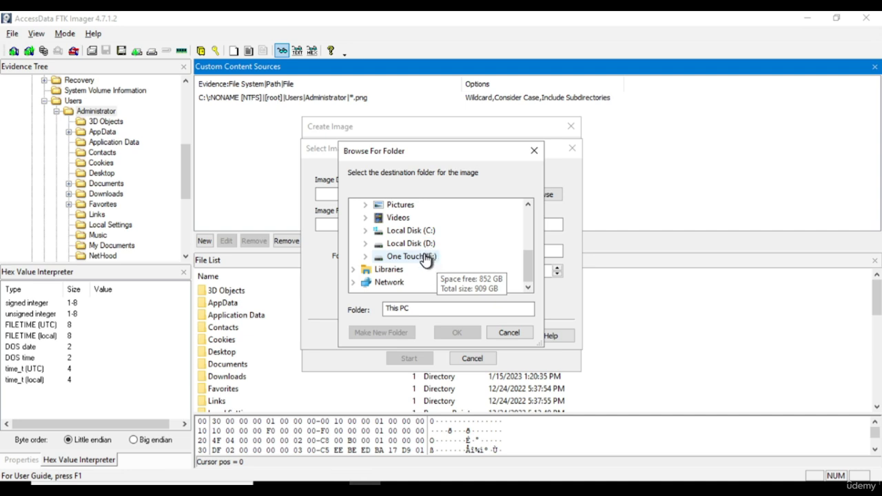
double_click(426, 255)
scroll(427, 258, down, 1)
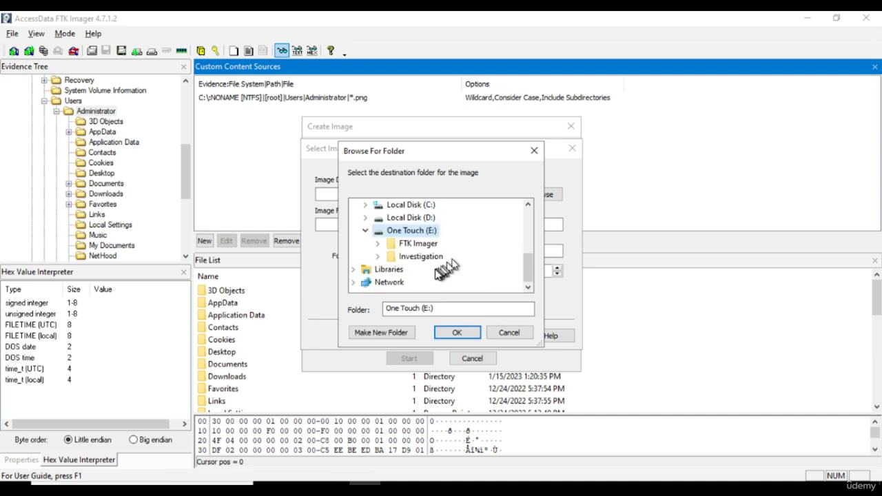
double_click(427, 260)
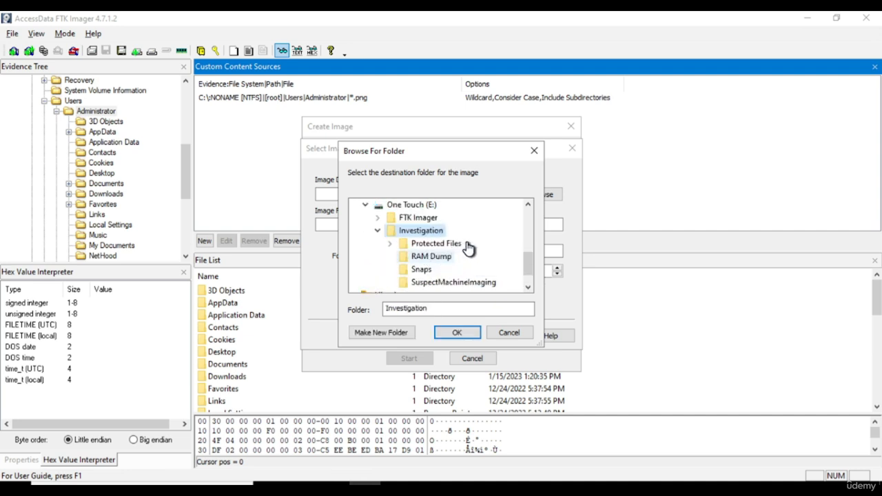
scroll(455, 245, down, 1)
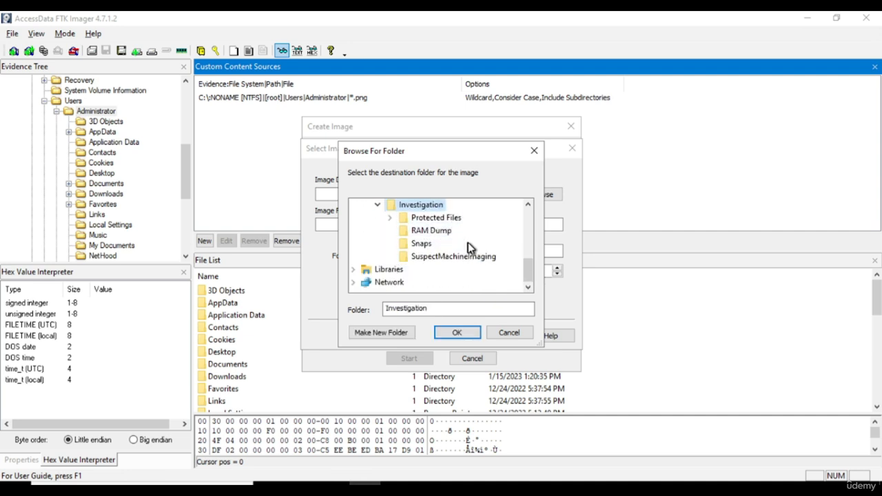
- Create a Custom Image folder with a CI PNG subfolder inside Investigation and choose the subfolder as the image destination
click(392, 336)
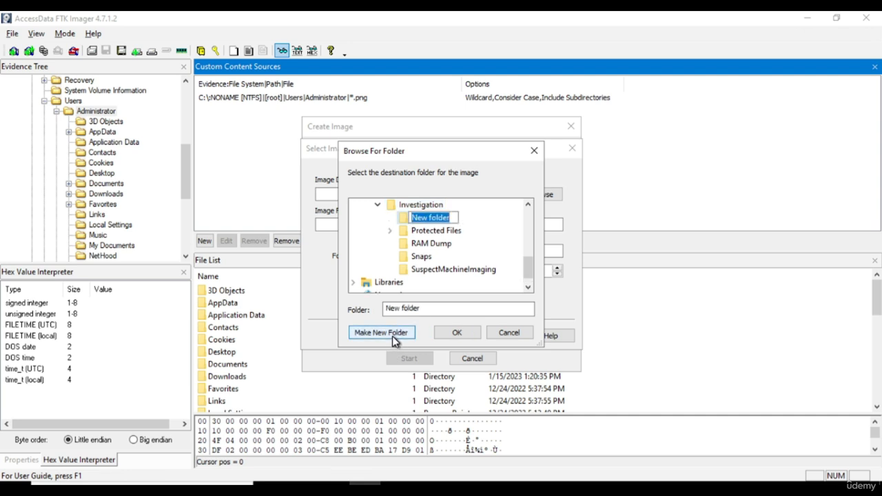
text(C)
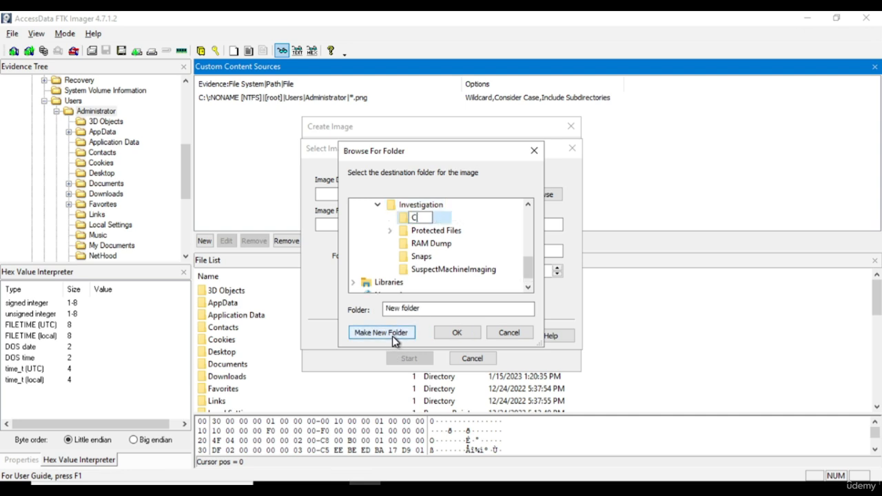
text(ustom Image)
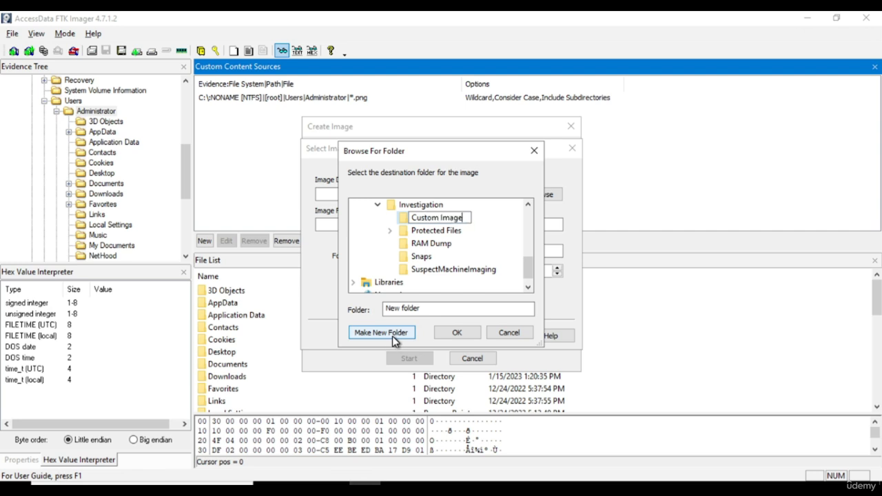
key(Return)
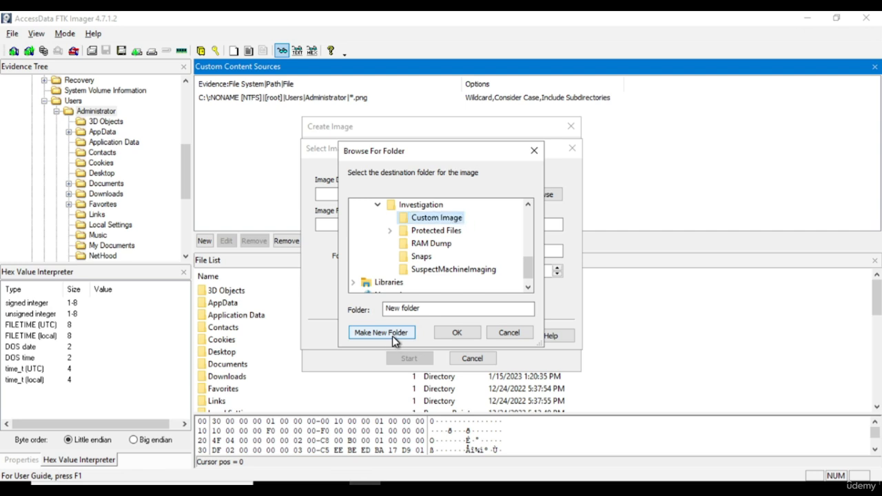
click(392, 335)
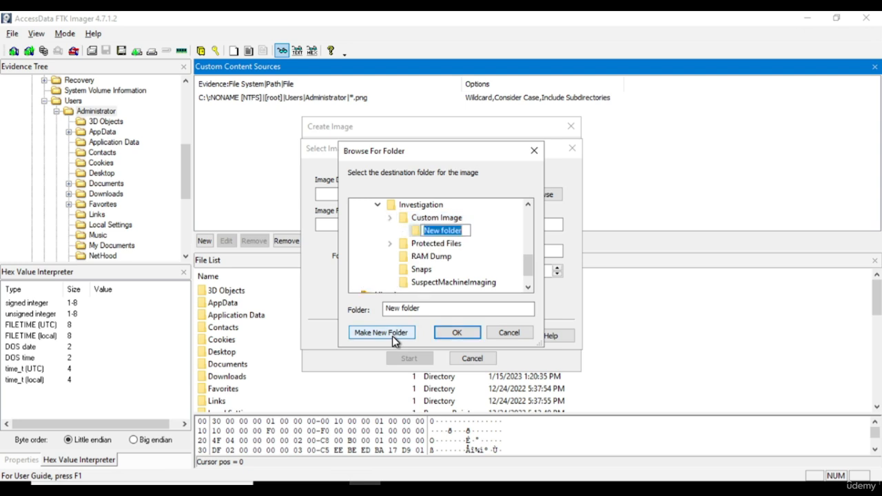
text(Cl)
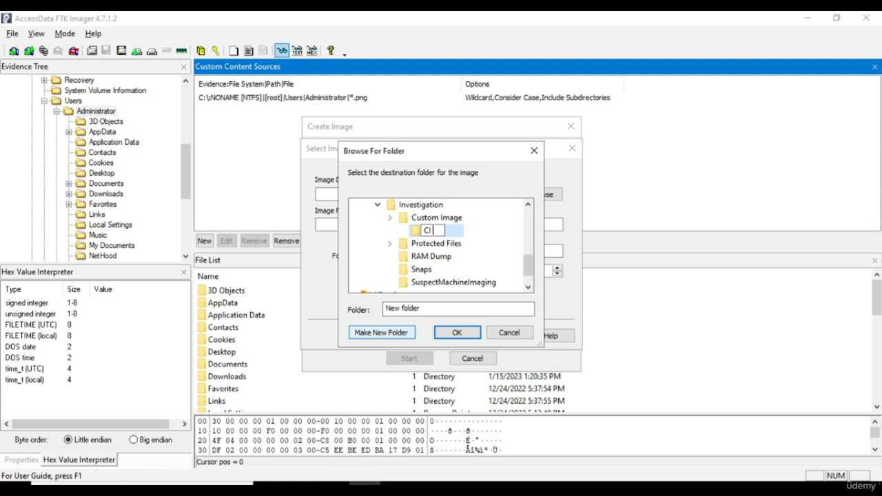
text( PNG)
key(Return)
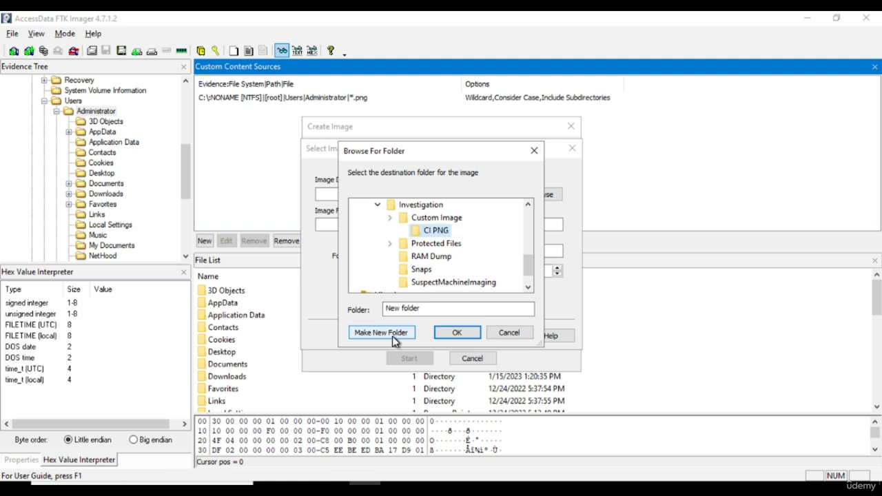
click(457, 335)
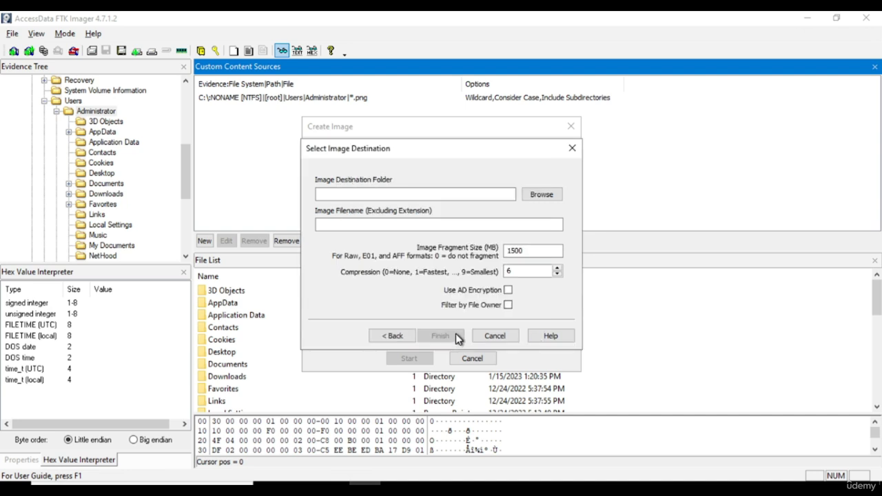
- Set the image filename to Admin PNG
click(395, 228)
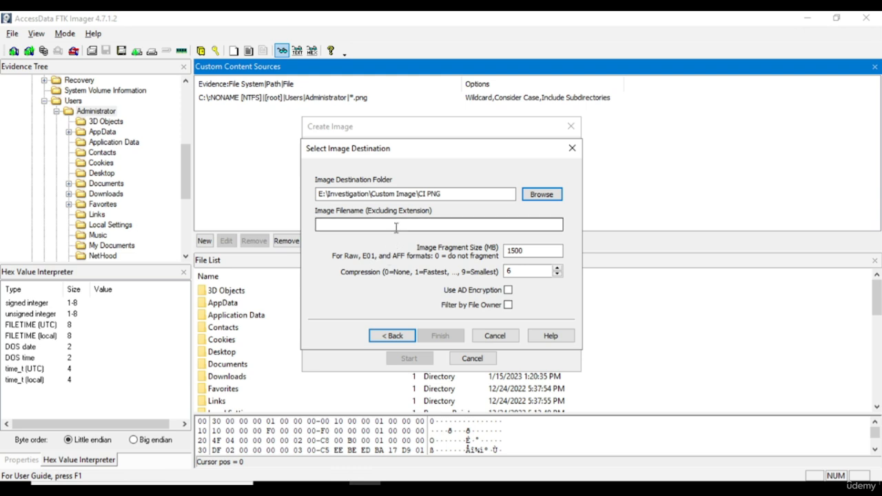
click(396, 228)
text(Admin PNG)
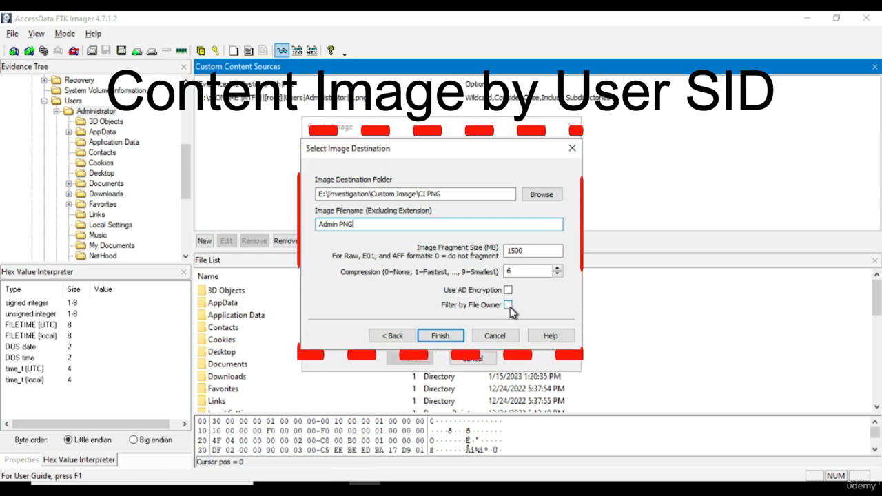
- Turn on filtering by file owner for the Admin PNG image and proceed to the choice of file owners
click(446, 307)
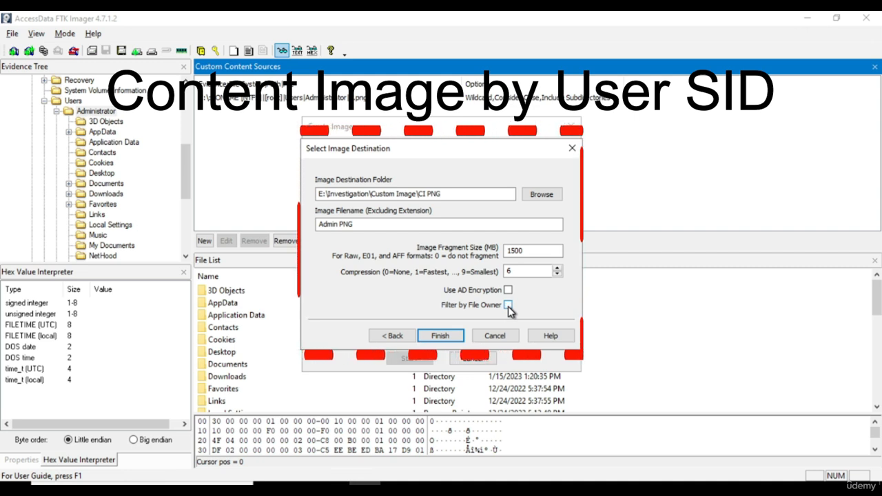
click(509, 306)
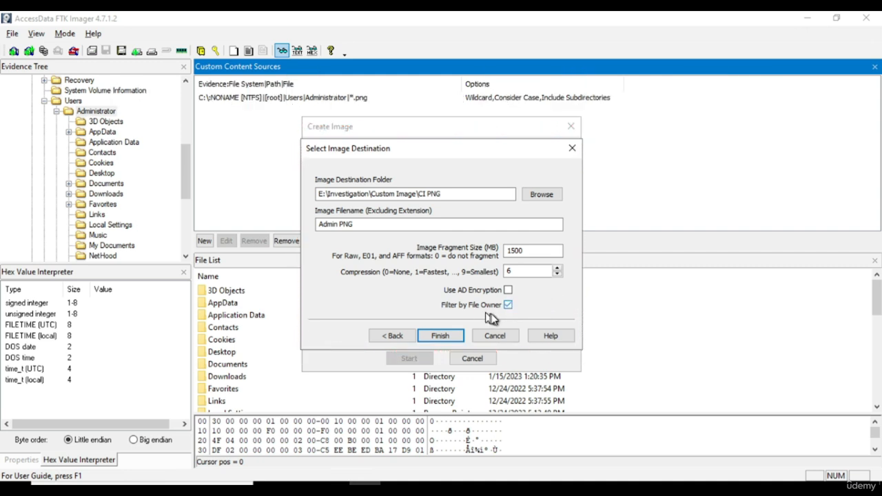
click(508, 306)
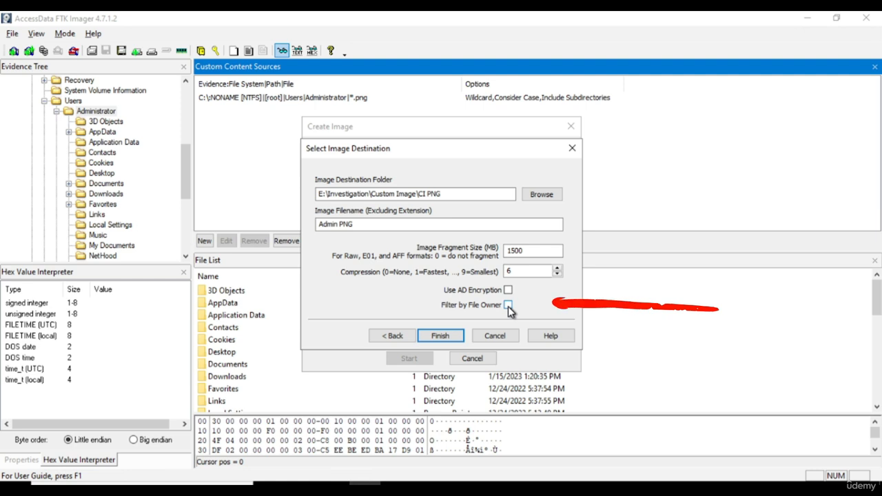
click(509, 306)
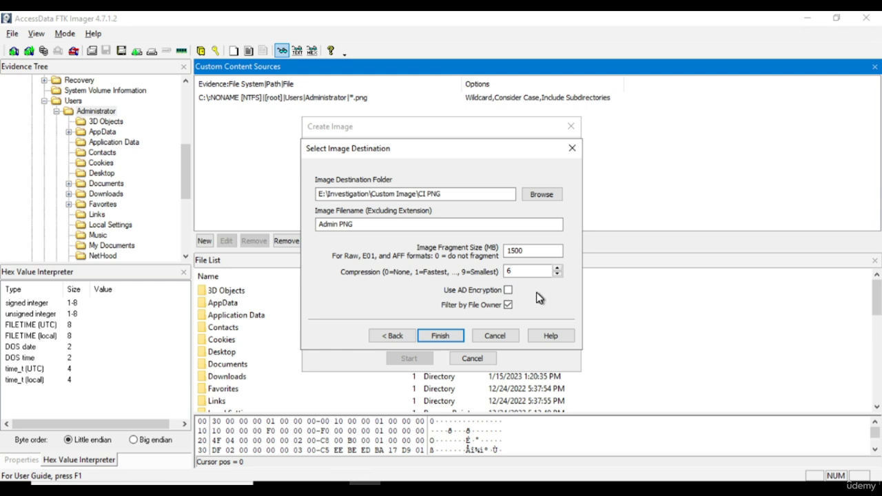
click(440, 336)
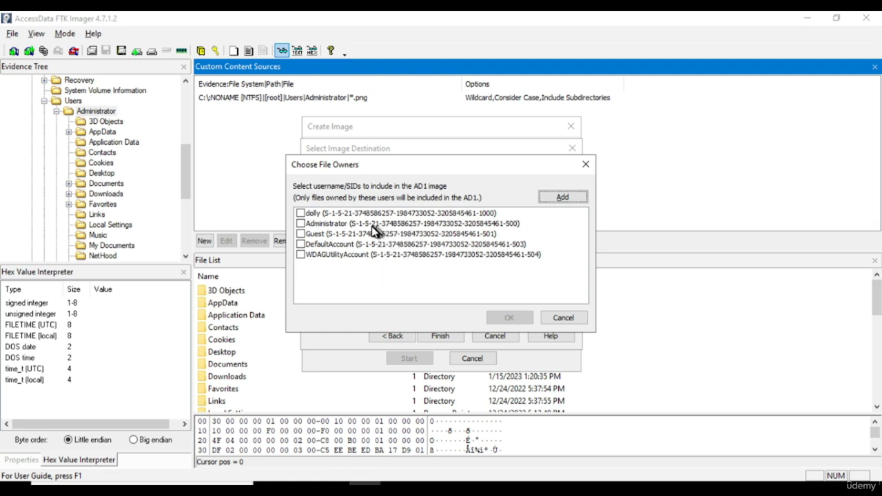
- Include only the Administrator account as file owner in the AD1 image and finish the destination setup
click(300, 225)
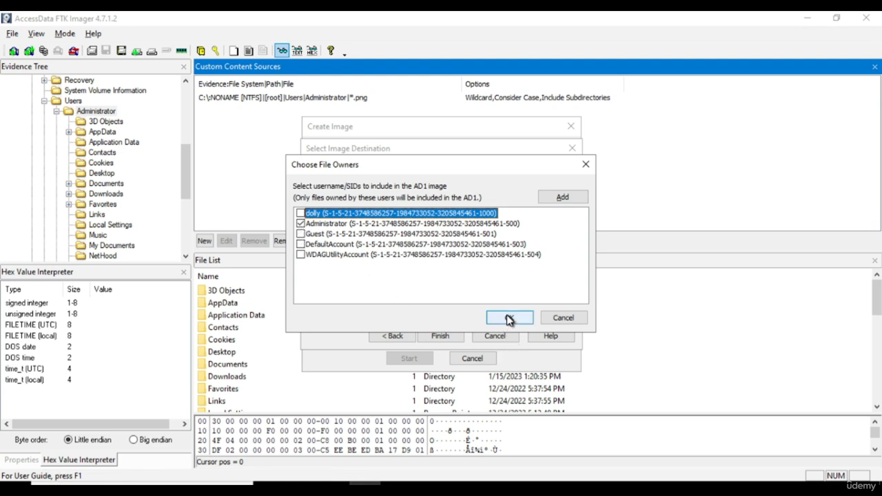
click(301, 213)
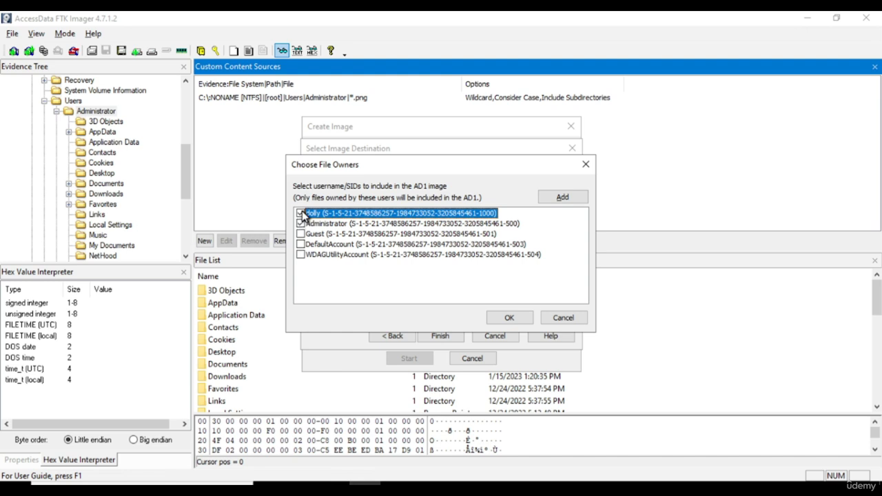
click(301, 214)
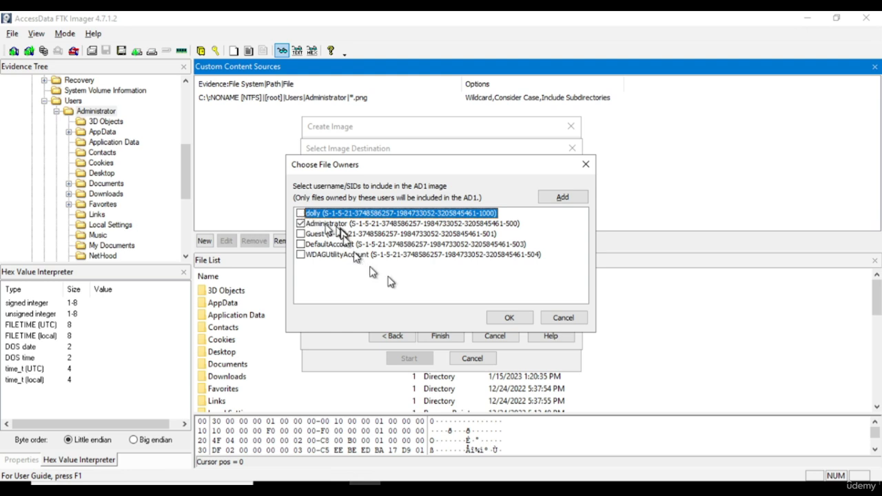
click(510, 318)
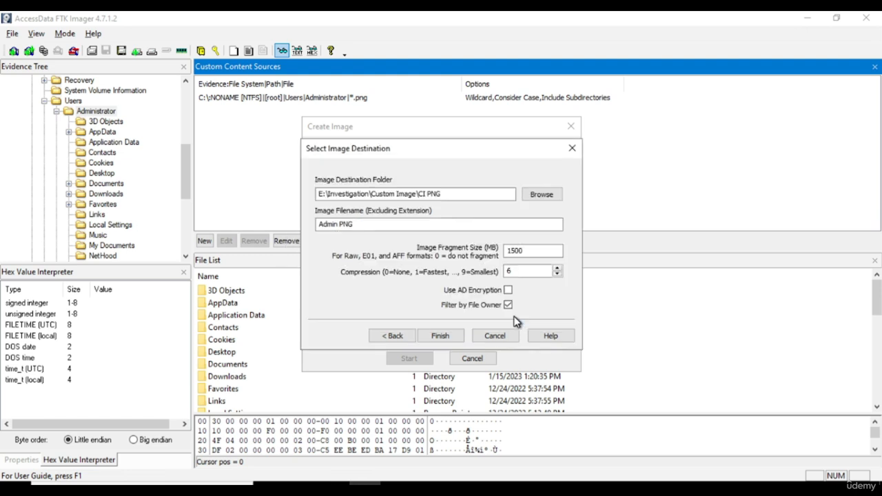
key(Return)
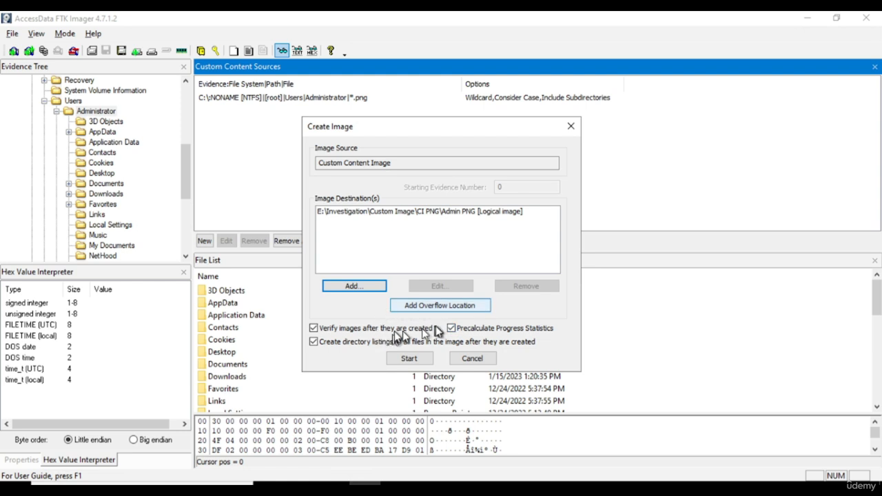
- Create the custom content image with precalculated progress statistics, and close the verification, directory listing and creation windows when done
click(452, 329)
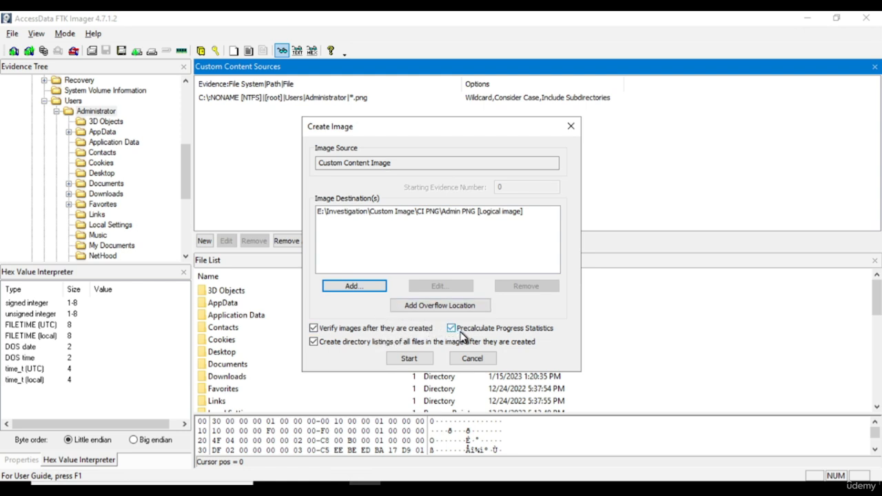
click(418, 364)
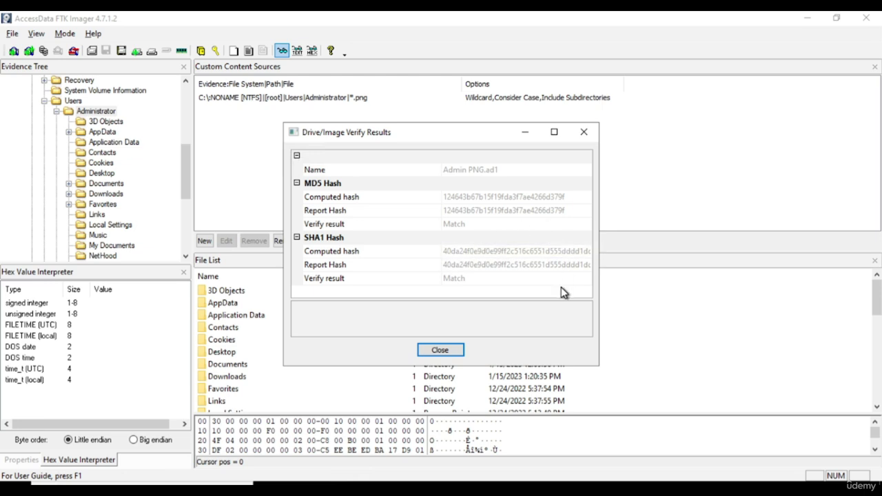
click(460, 352)
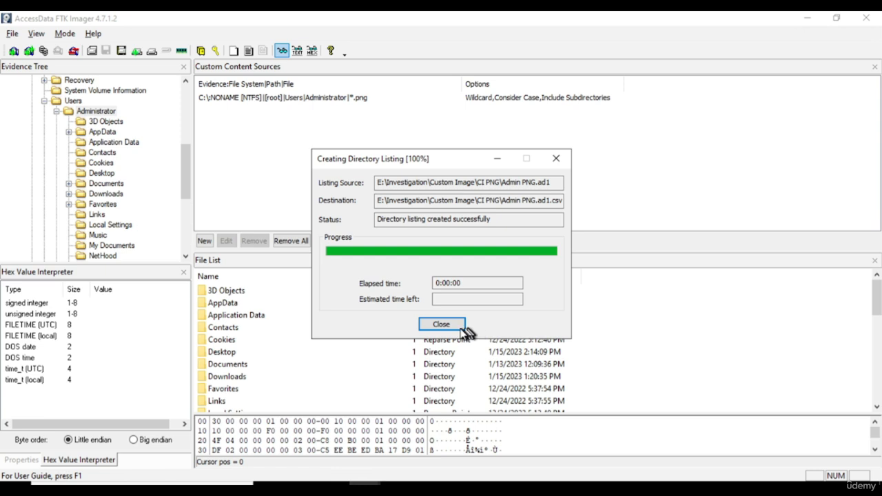
click(461, 331)
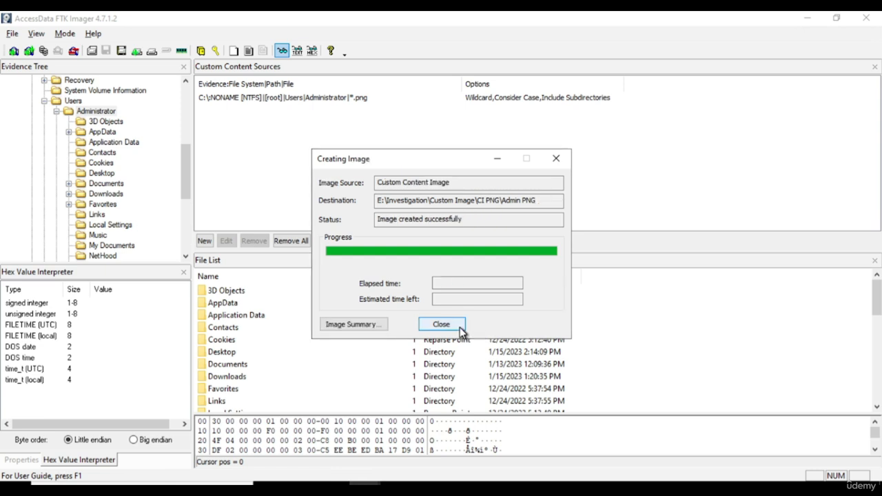
click(460, 330)
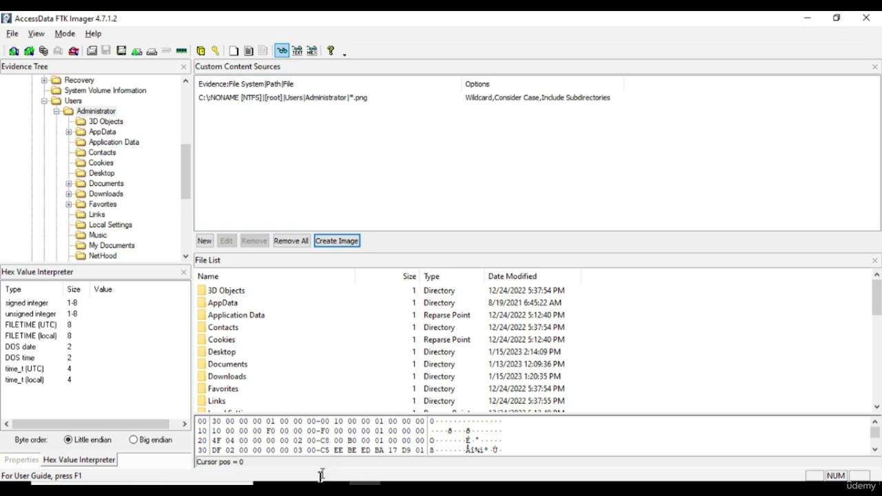
- Switch to File Explorer and open Custom Image > CI PNG in the Investigation folder to view the generated files
click(302, 491)
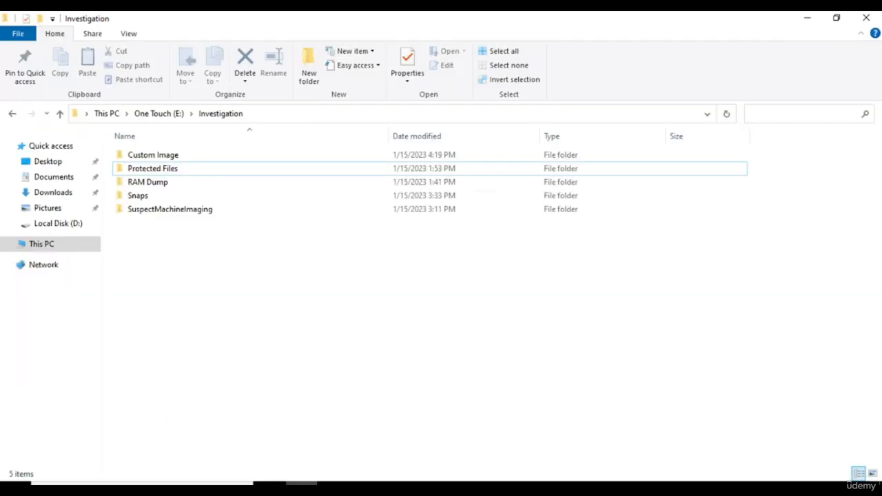
right_click(174, 159)
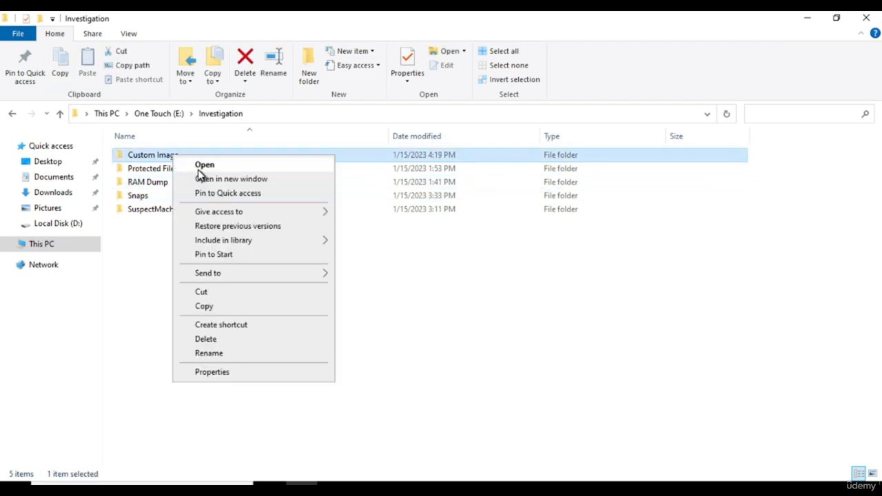
click(199, 172)
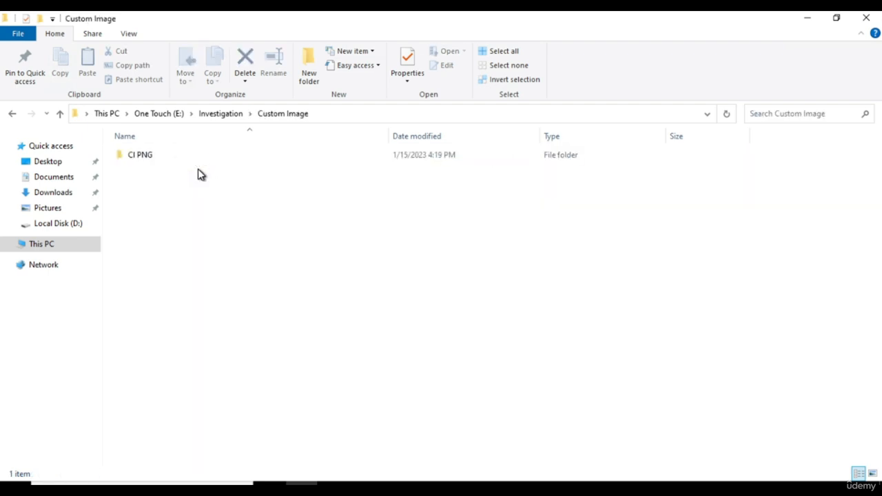
click(154, 157)
right_click(154, 157)
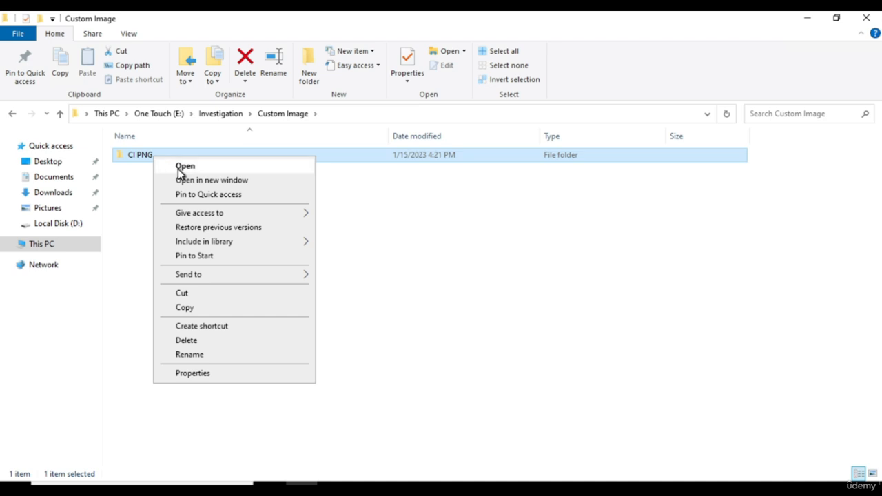
click(180, 168)
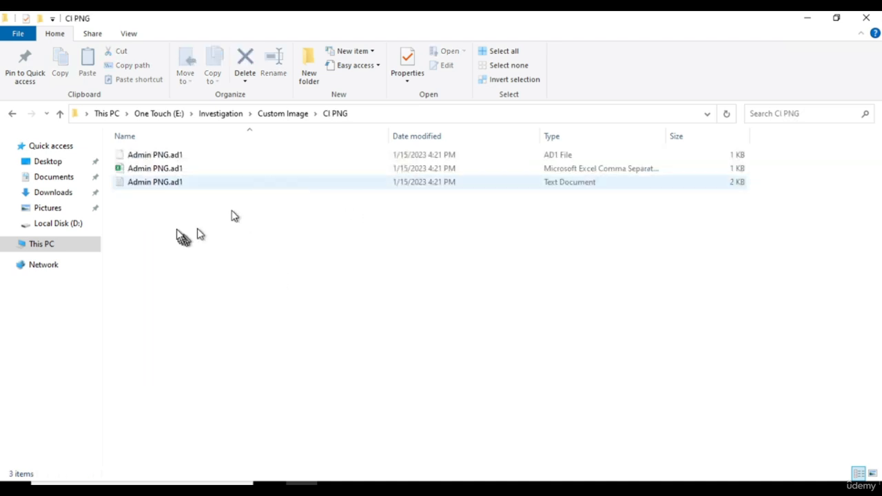
drag(180, 234, 187, 146)
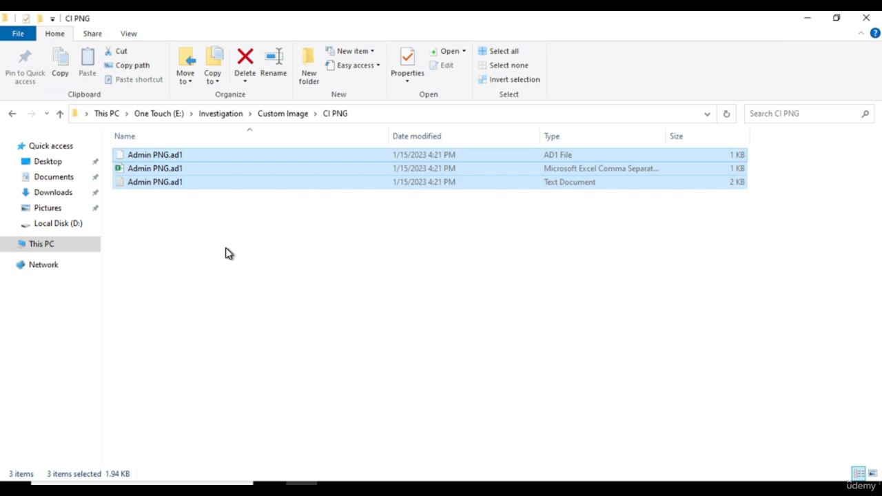
click(228, 253)
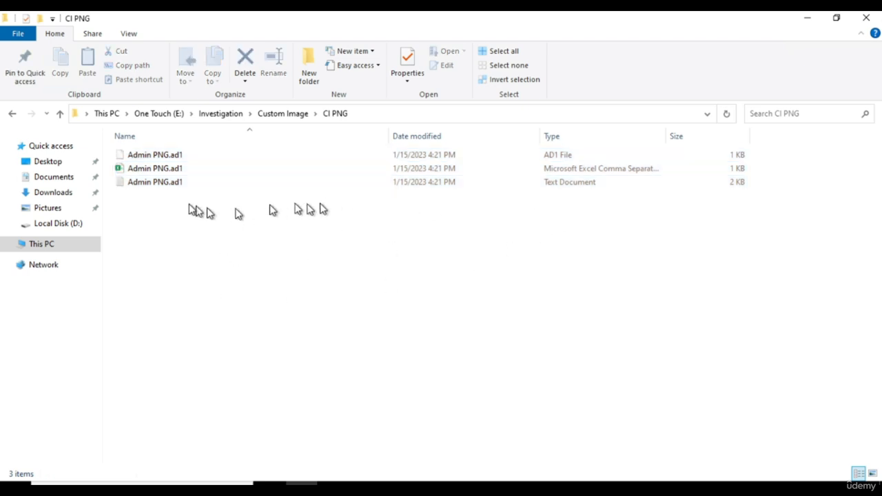
- Open the Admin PNG.ad1 text report, examine the case information and the MD5 and SHA1 verification results, and close it
double_click(173, 185)
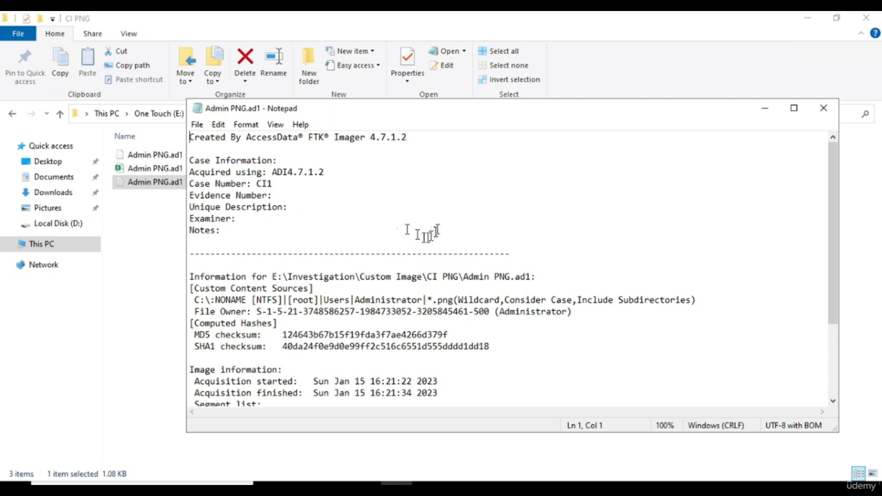
scroll(445, 310, down, 3)
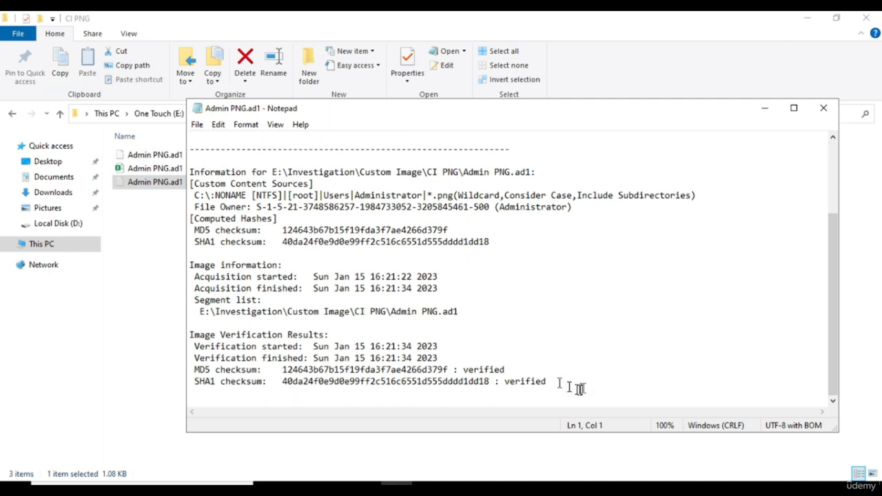
drag(578, 386, 188, 370)
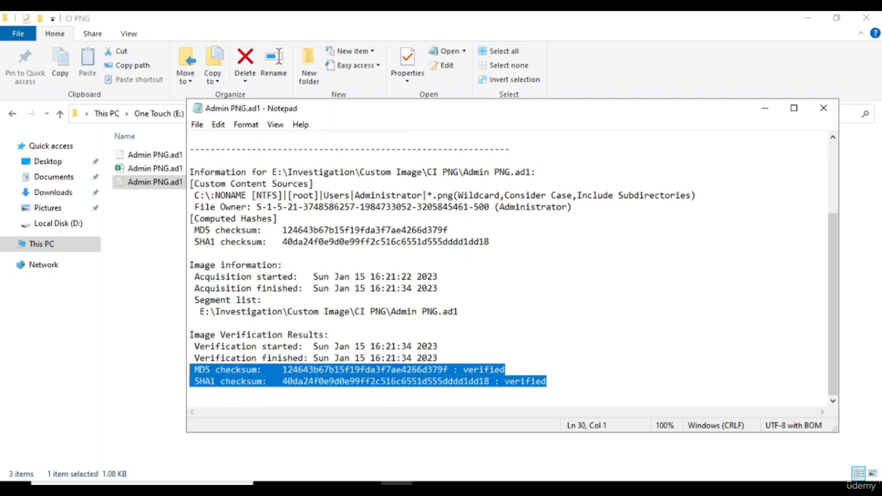
scroll(562, 348, up, 1)
scroll(562, 348, up, 2)
click(563, 345)
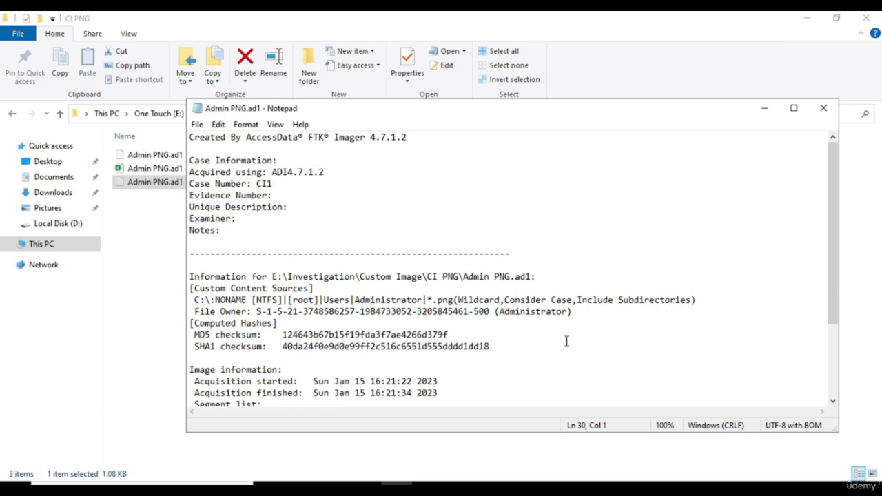
click(824, 110)
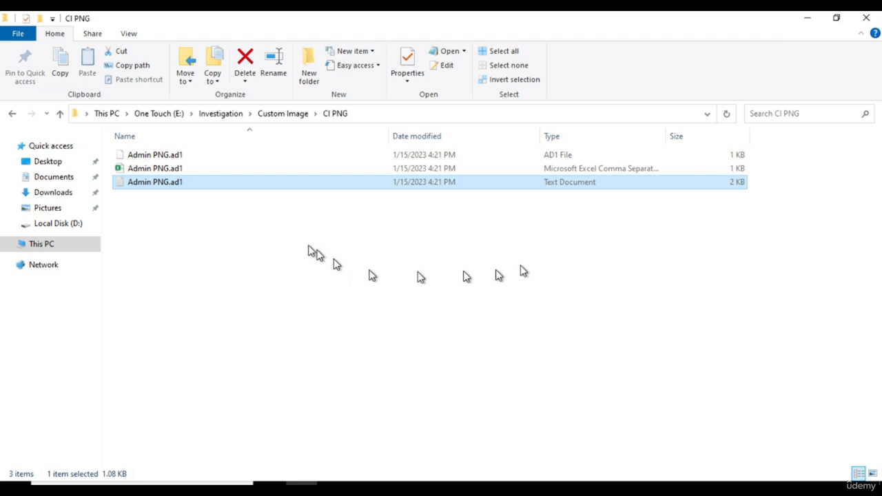
- Go back to the Investigation folder in File Explorer and return to FTK Imager
click(241, 199)
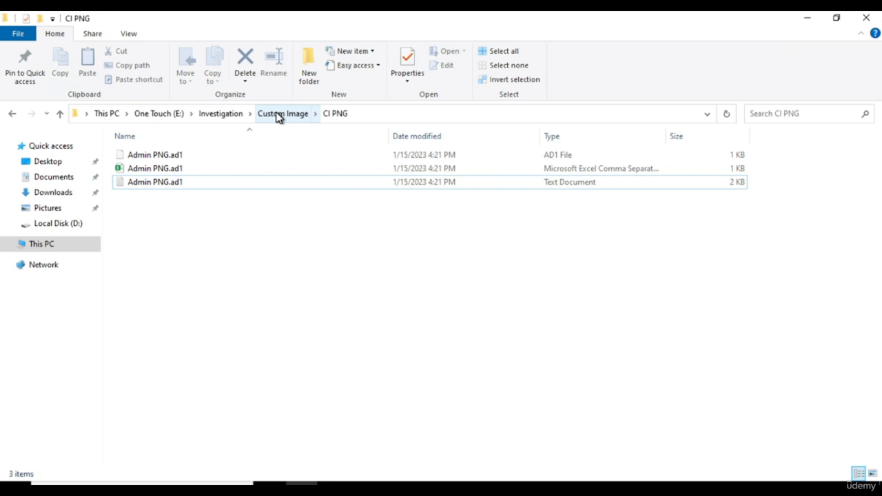
click(235, 116)
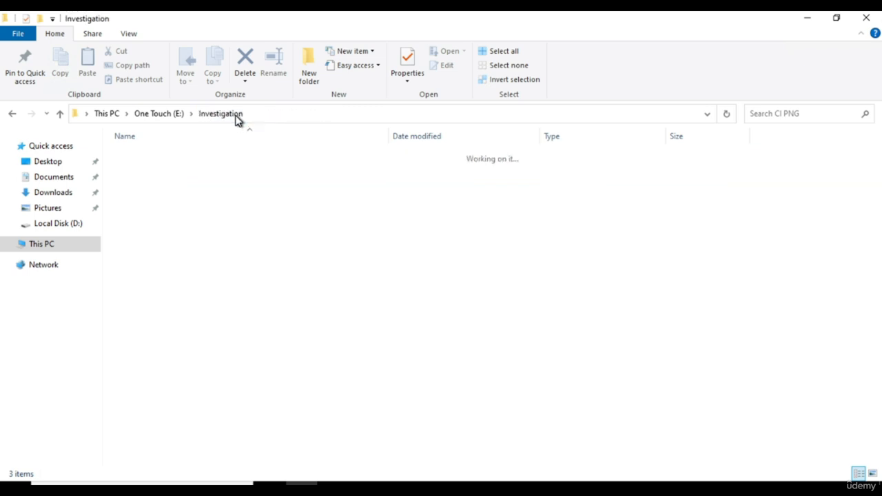
click(810, 26)
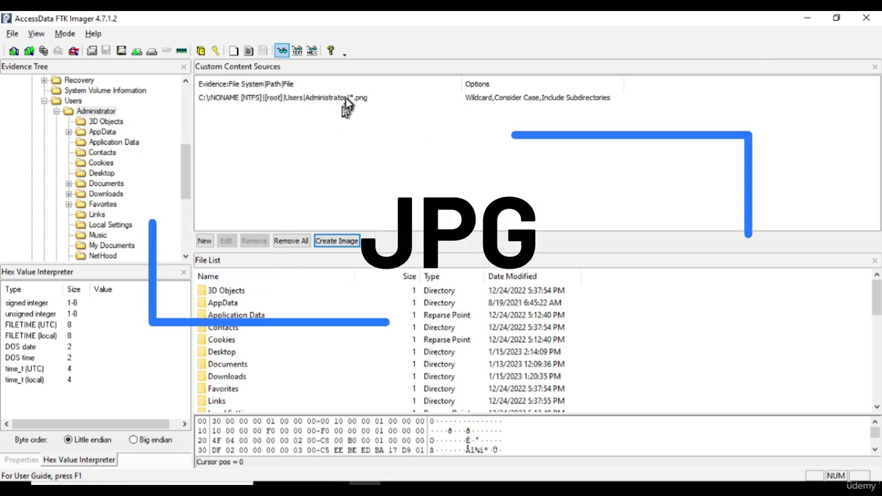
click(205, 241)
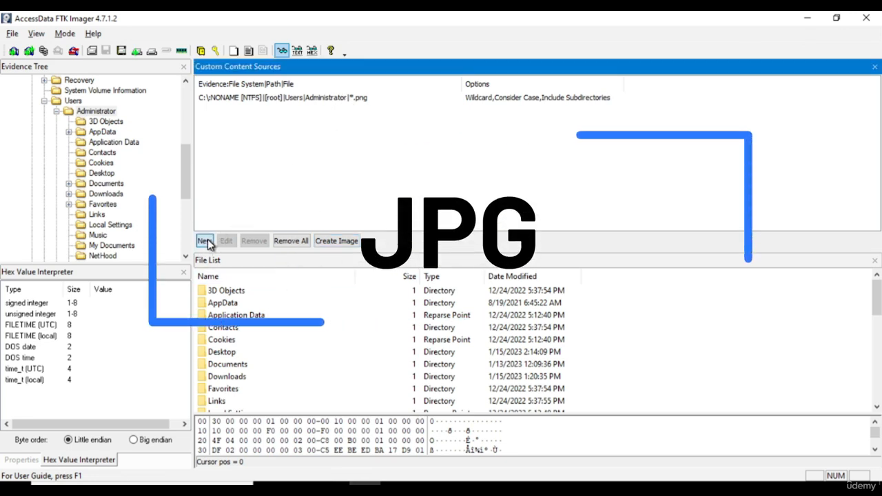
click(276, 110)
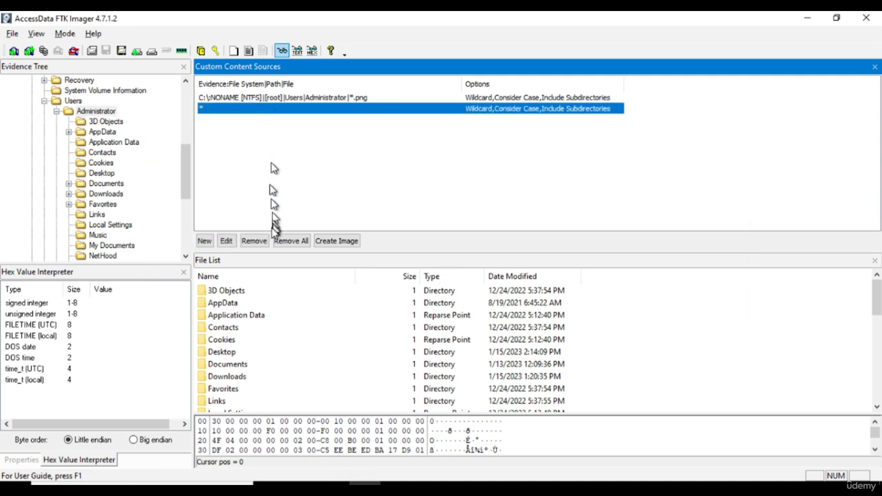
click(257, 248)
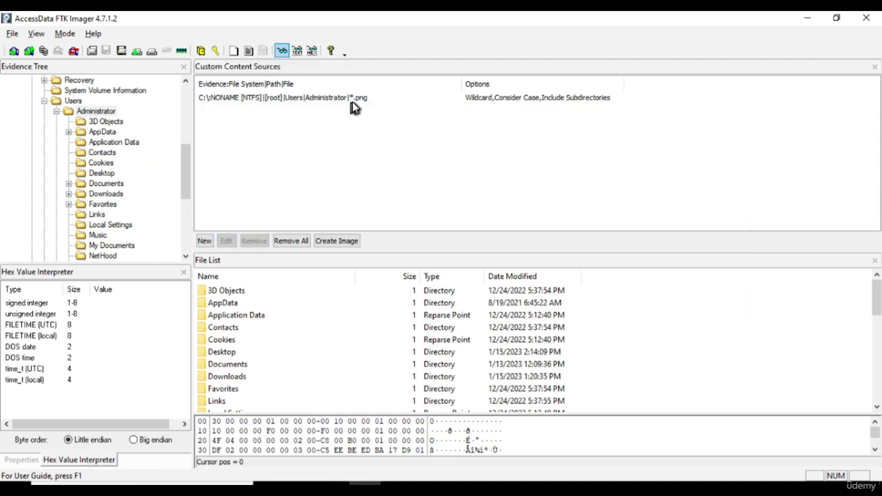
- Edit the PNG custom content source so its wildcard matches *.jpg files in the Administrator folder
click(352, 102)
click(231, 245)
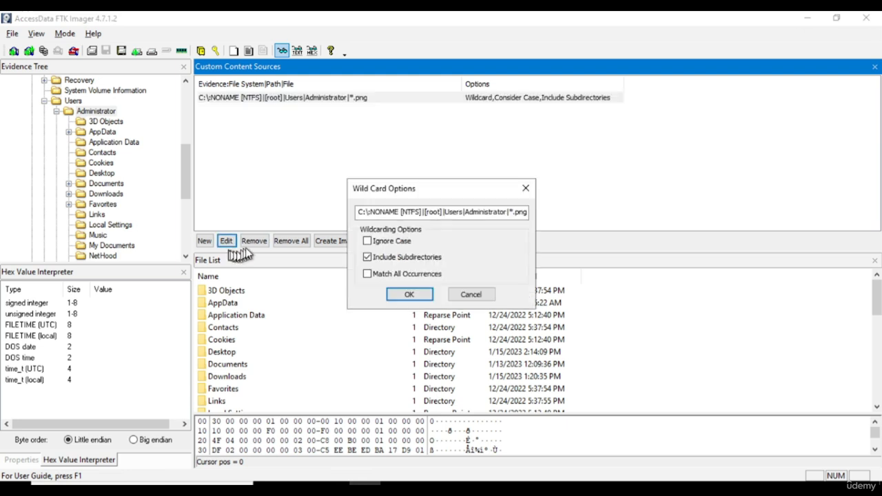
click(521, 212)
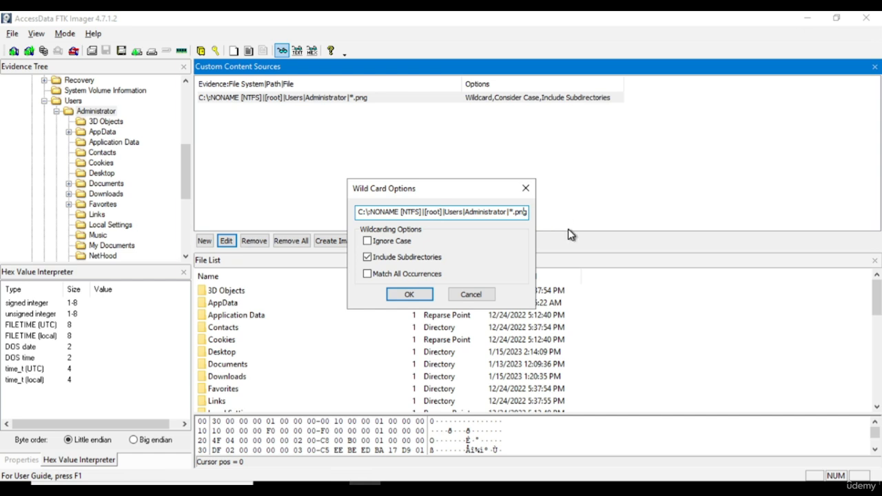
key(BackSpace)
key(BackSpace)
key(BackSpace)
text(jpg)
click(427, 291)
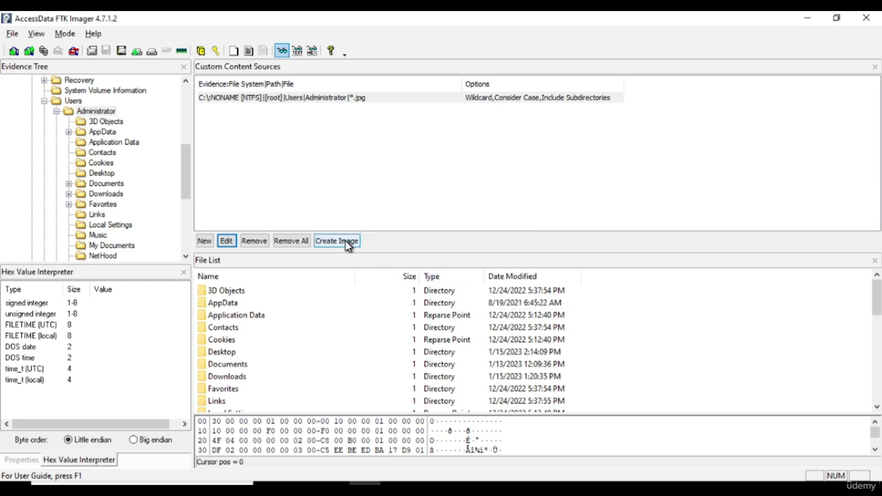
- Start creating a custom content image, add a destination, and enter CI2 as the case number in the evidence information
click(346, 243)
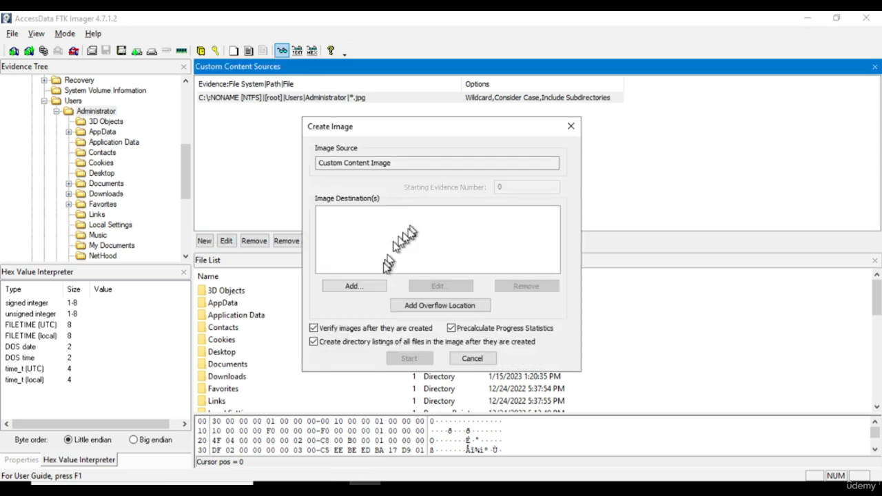
click(380, 288)
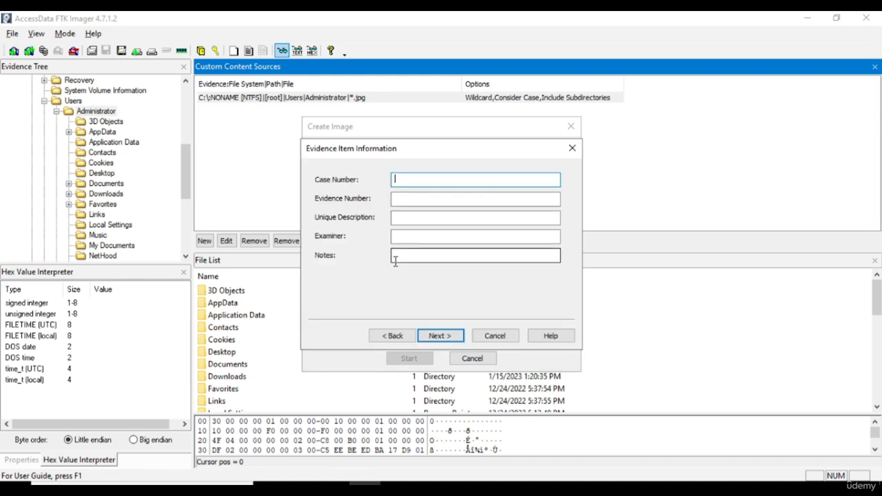
text(CN2)
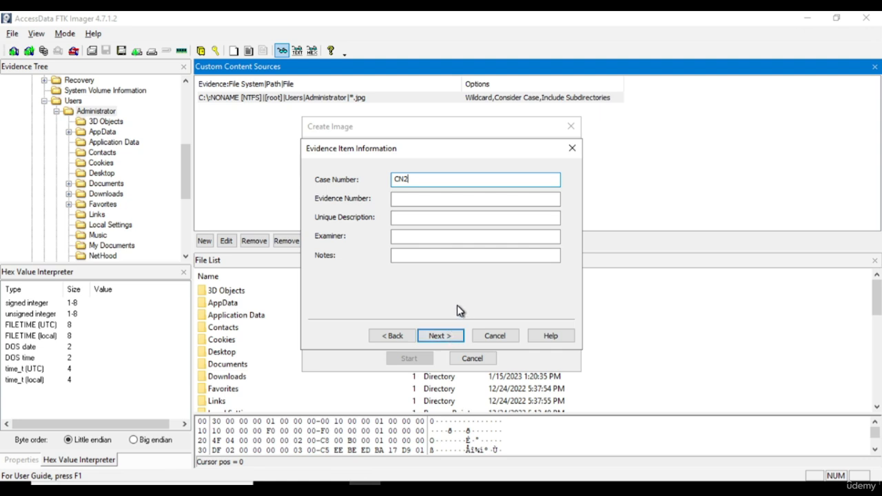
key(BackSpace)
key(BackSpace)
click(433, 337)
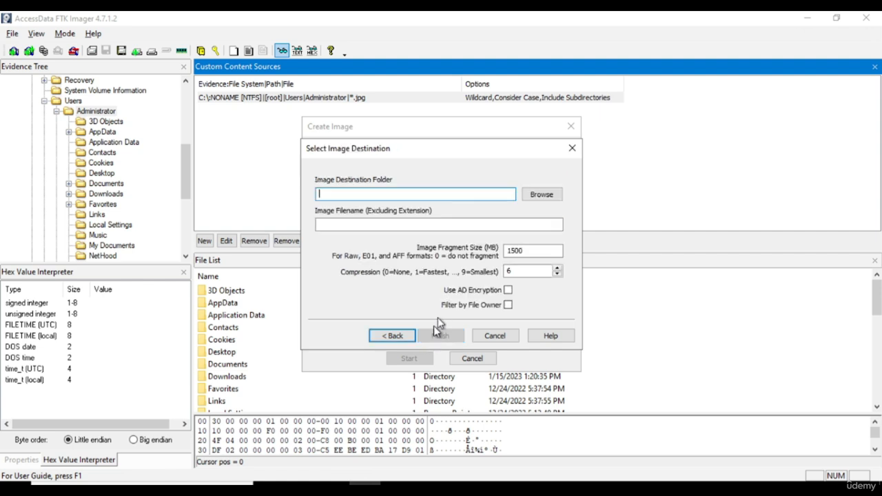
- While browsing for the image destination, make a folder named CI JPG inside Investigation > Custom Image on One Touch (E:)
click(541, 195)
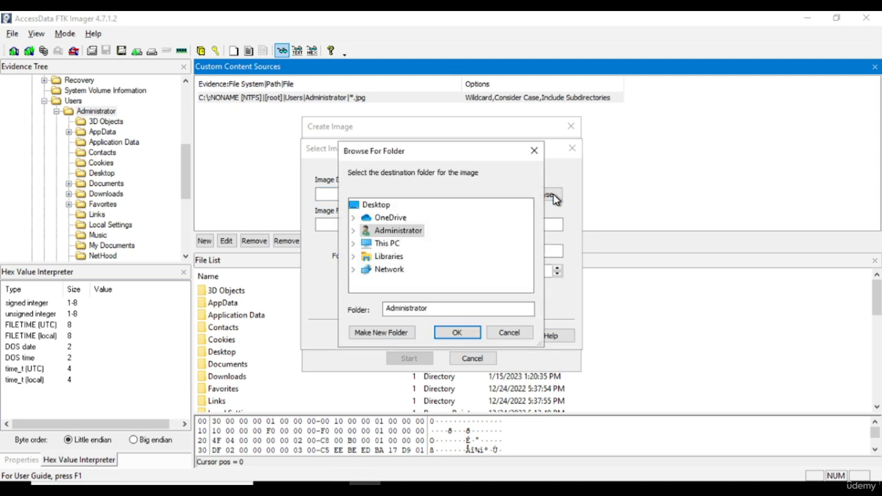
click(396, 245)
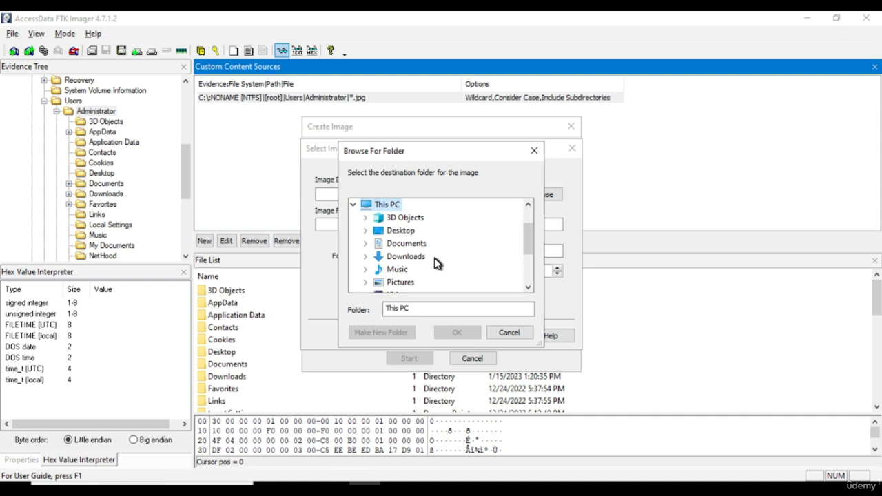
scroll(434, 263, down, 2)
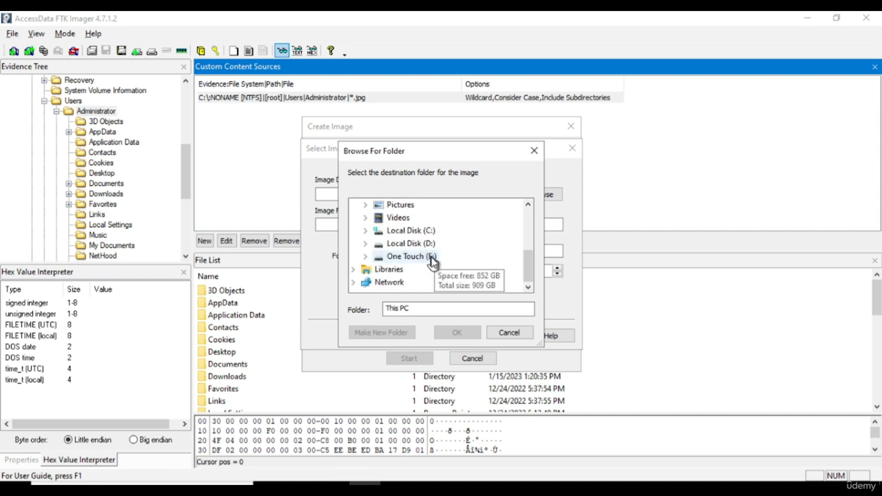
click(431, 257)
scroll(432, 263, down, 1)
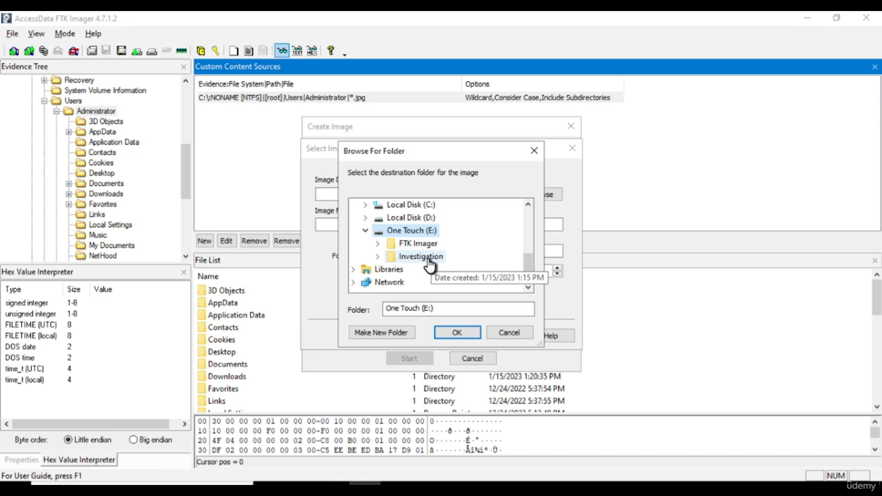
click(427, 258)
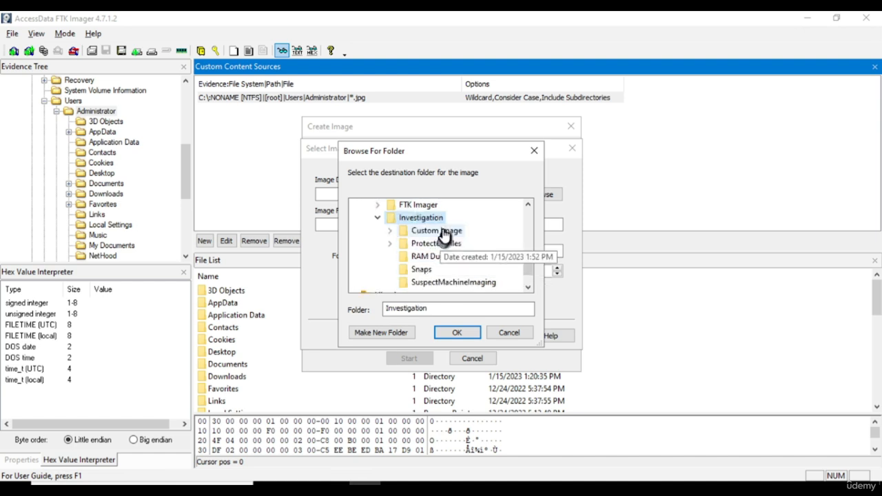
click(442, 231)
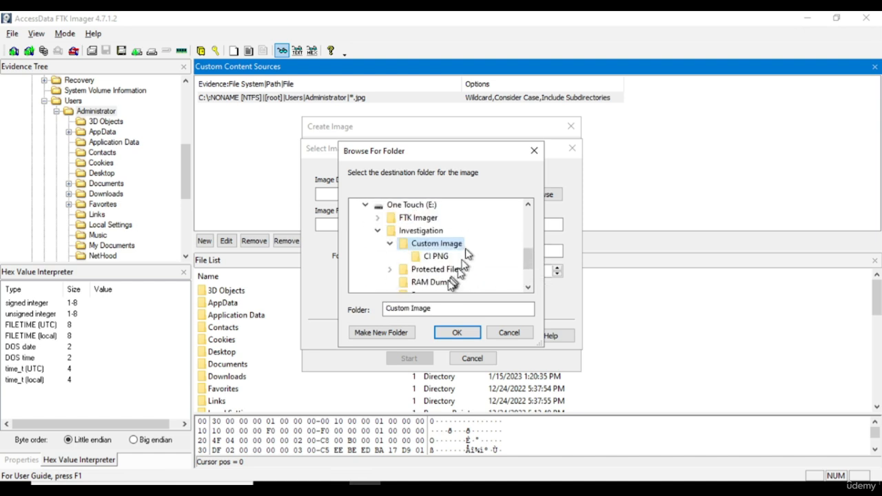
click(395, 334)
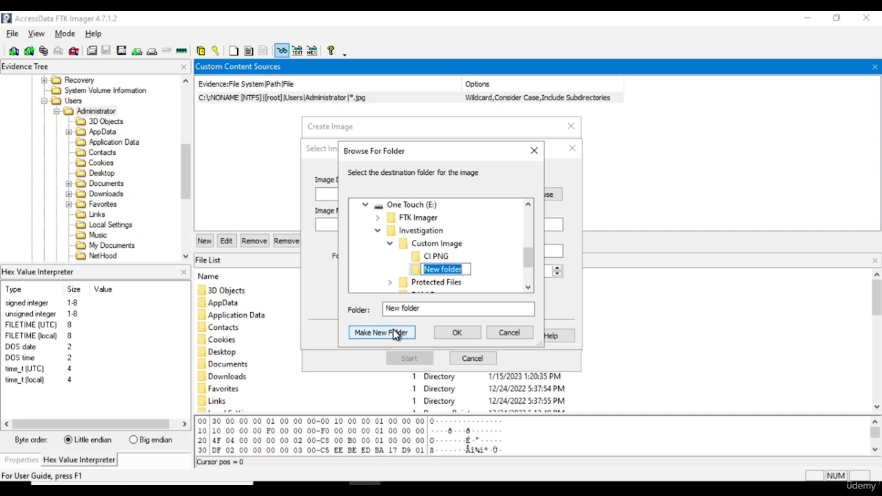
text(CI J)
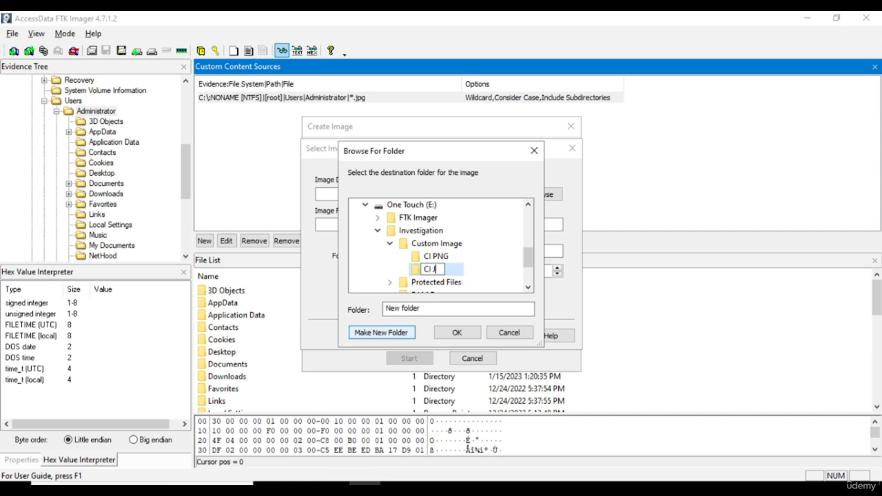
text(PG)
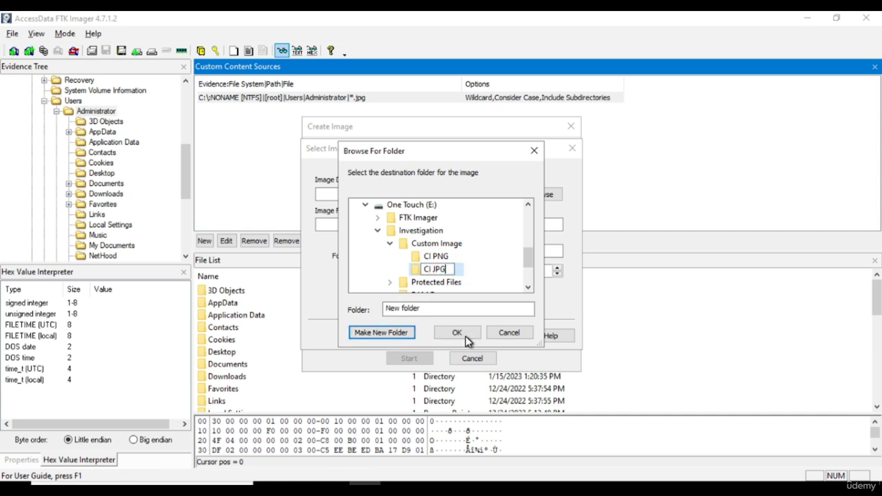
click(465, 336)
click(465, 335)
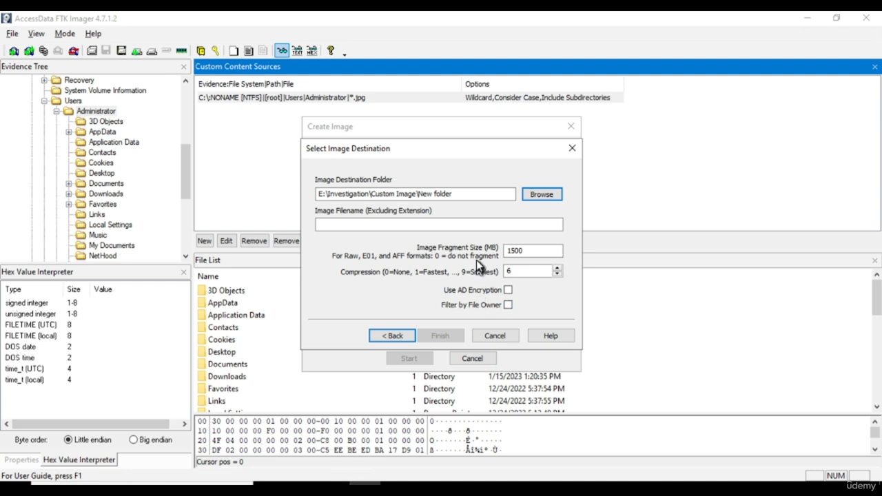
- Set the image destination folder to E:\Investigation\Custom Image\CI JPG
click(475, 195)
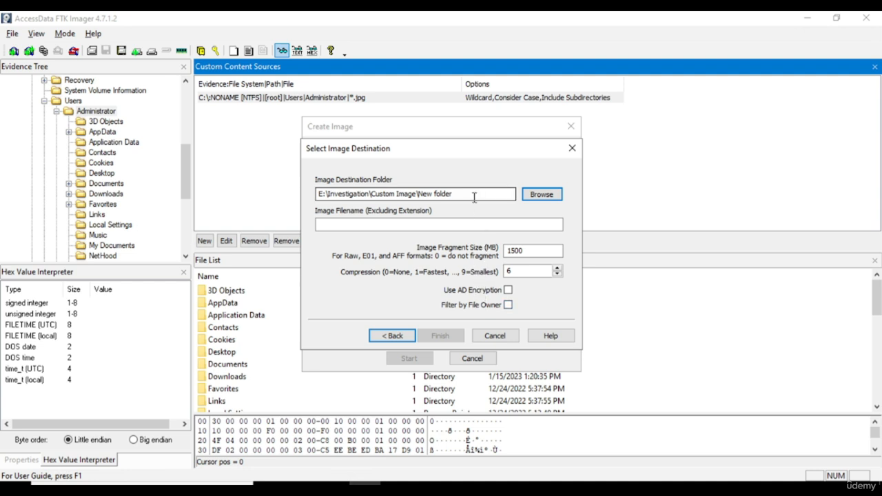
click(543, 195)
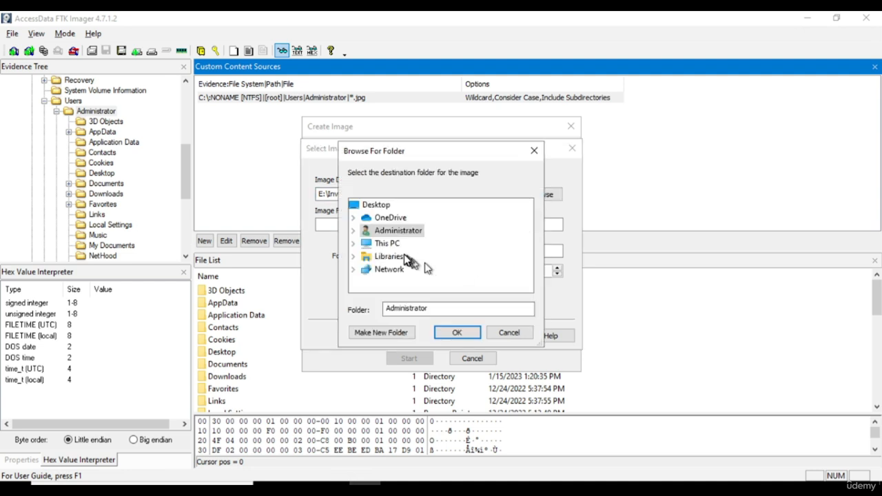
click(400, 245)
scroll(452, 266, down, 2)
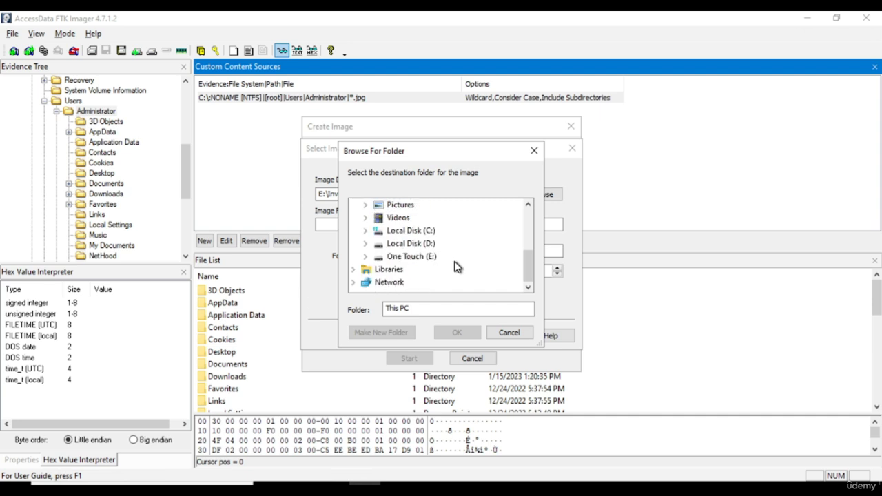
click(440, 257)
scroll(441, 261, down, 1)
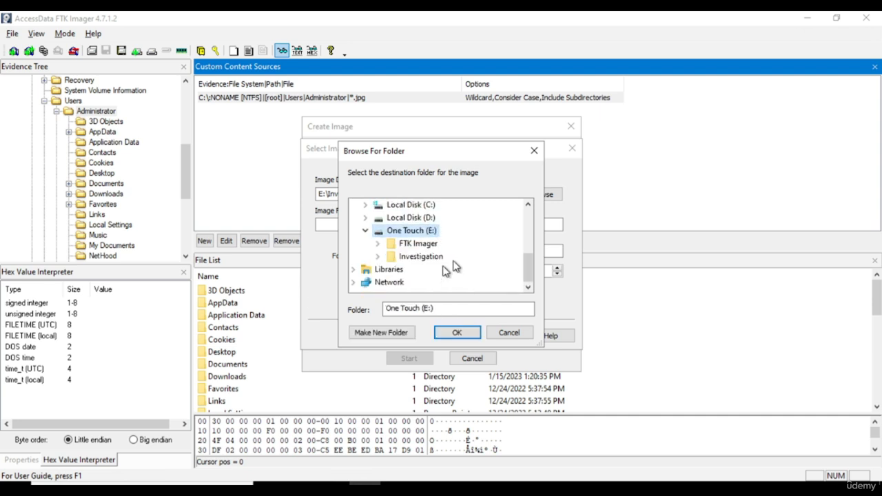
click(438, 260)
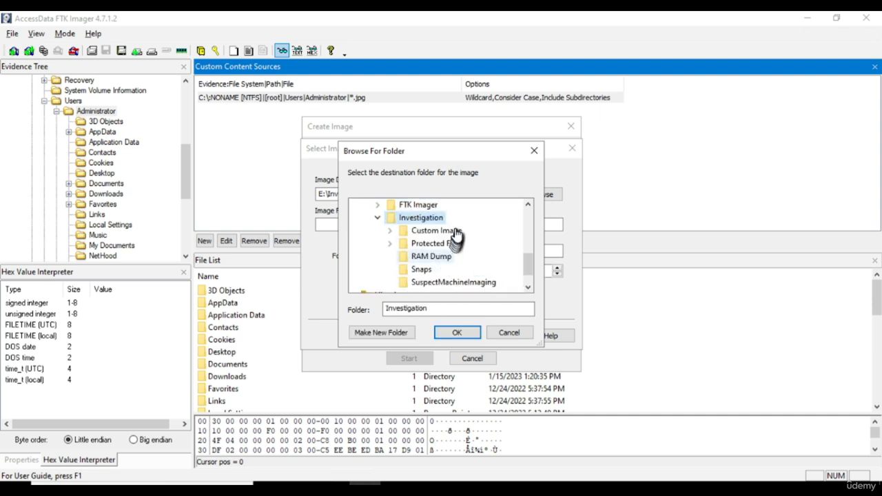
click(458, 235)
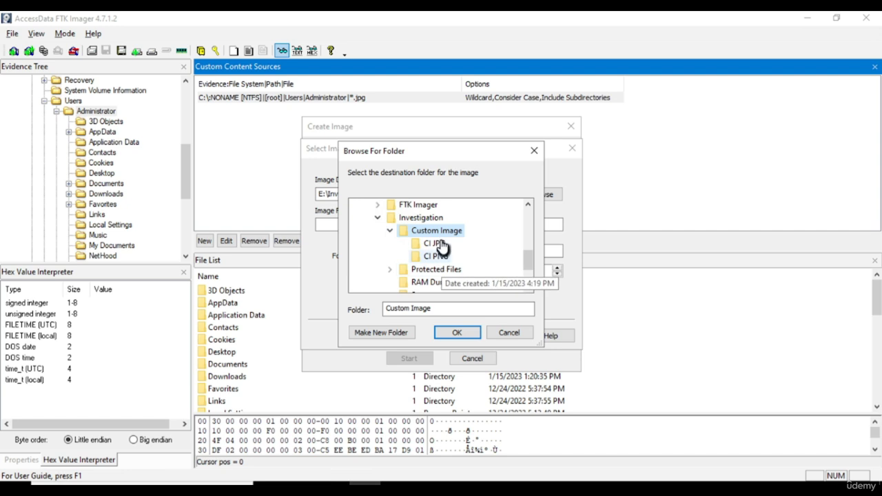
click(438, 245)
click(467, 331)
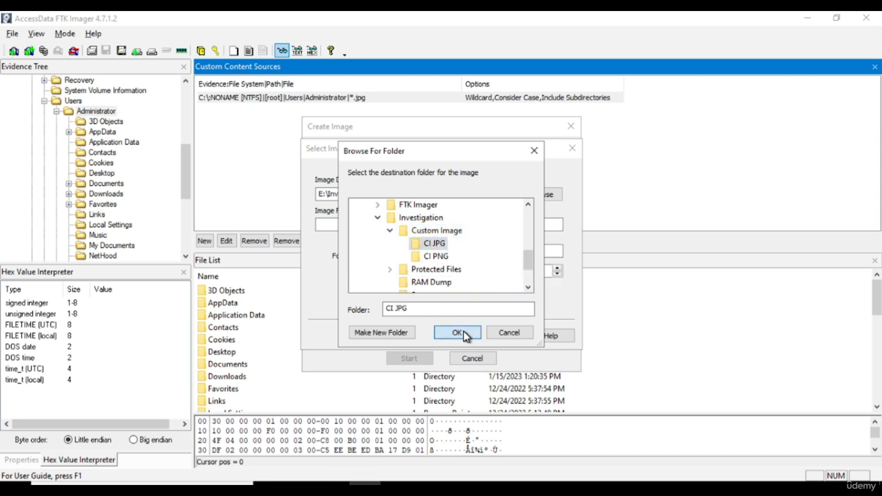
- Name the image file Admin JPG, filter it by file owner, and include only files owned by Administrator
click(439, 224)
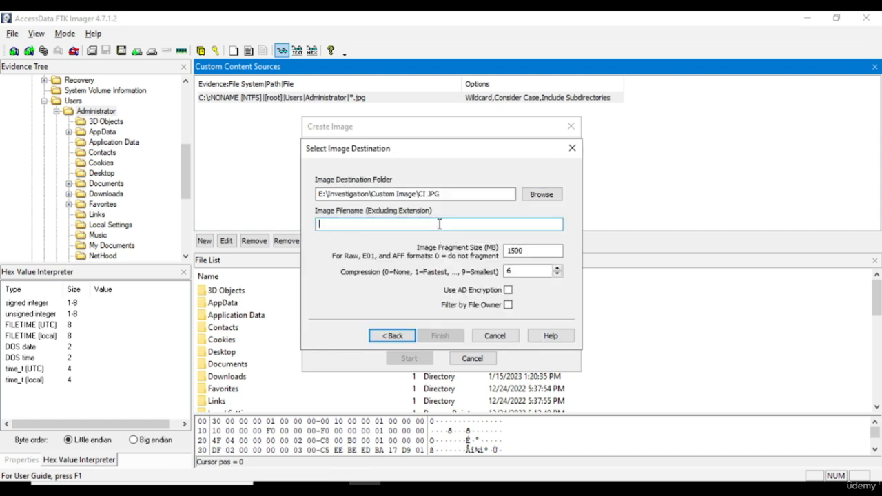
text(Admin JPG)
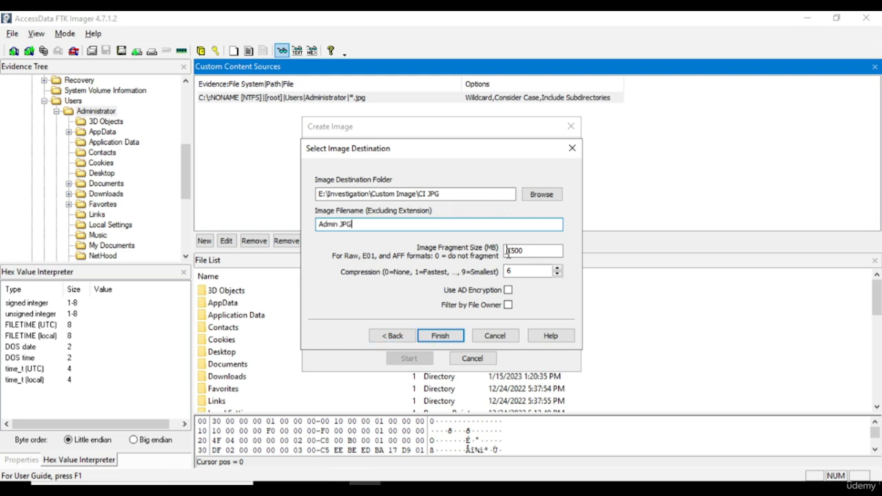
click(508, 305)
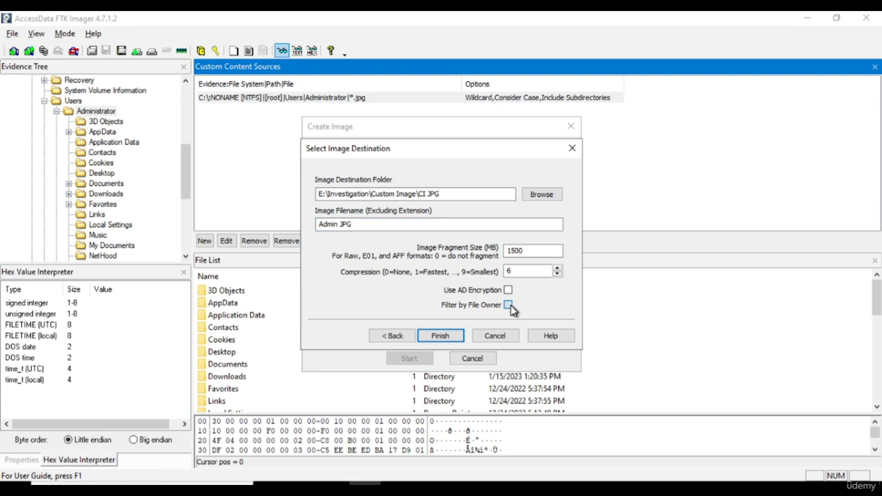
click(451, 338)
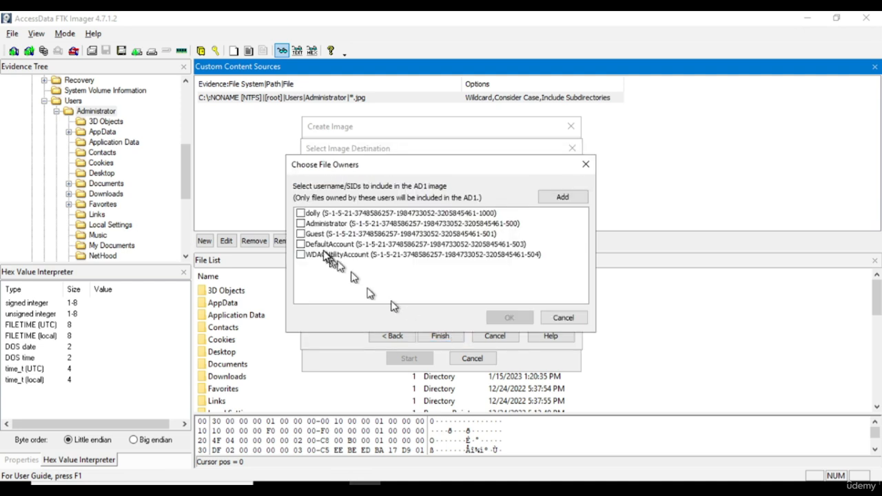
click(301, 223)
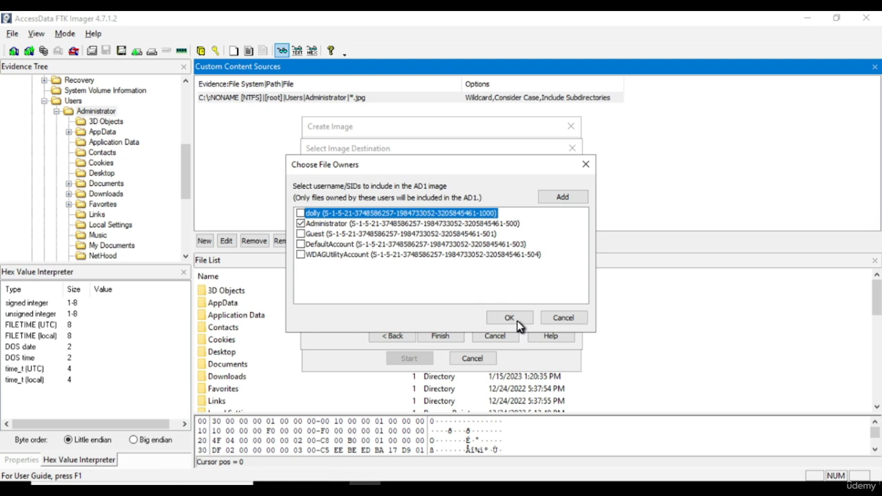
click(517, 320)
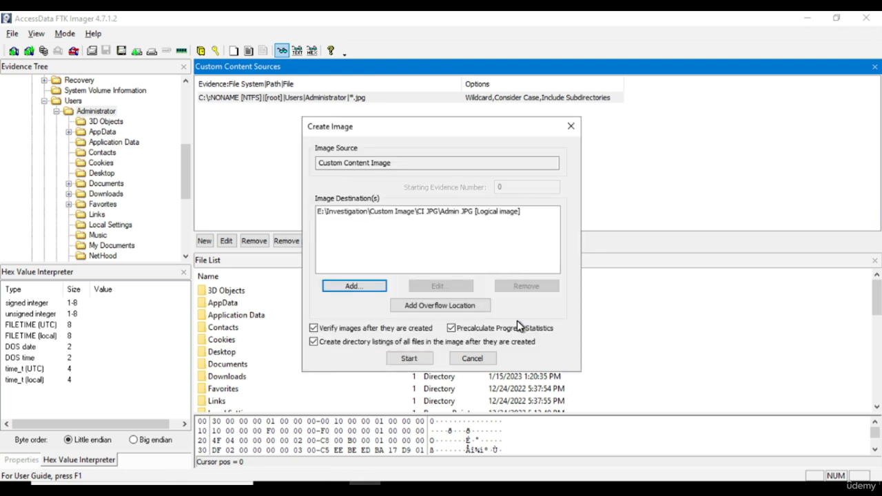
- Create the Admin JPG image, and close the verification results and directory listing windows when done
click(408, 359)
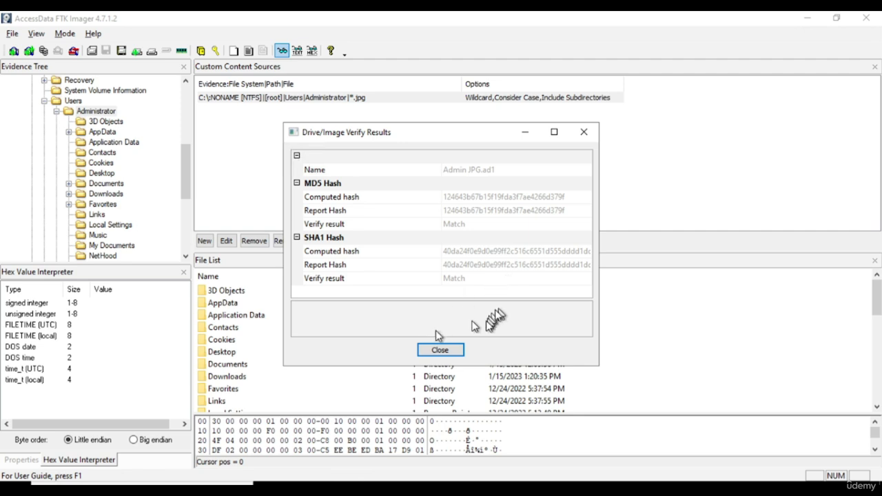
click(440, 351)
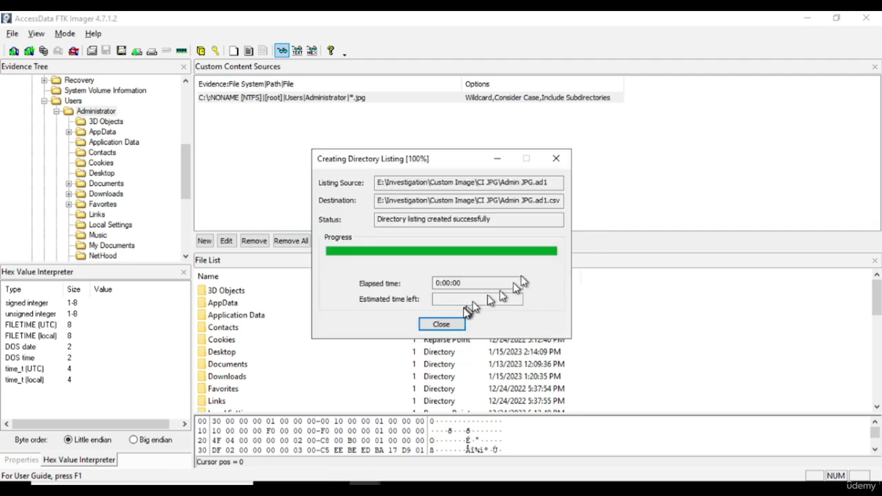
click(450, 330)
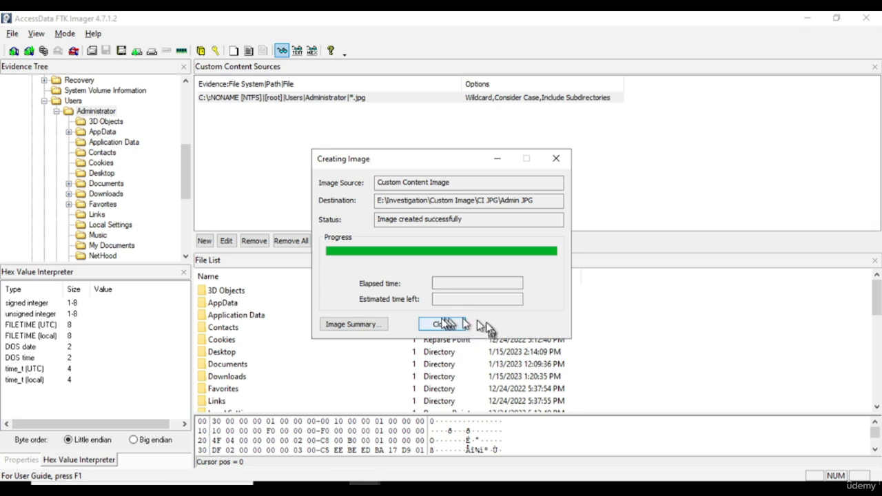
- Review the image summary for Admin JPG, including its hashes and verification results, and close the summary and image creation windows
click(352, 324)
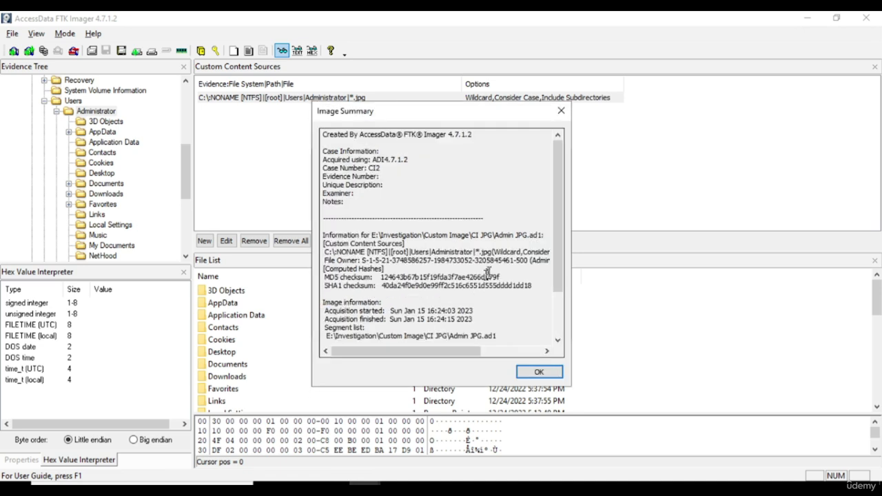
scroll(488, 270, down, 3)
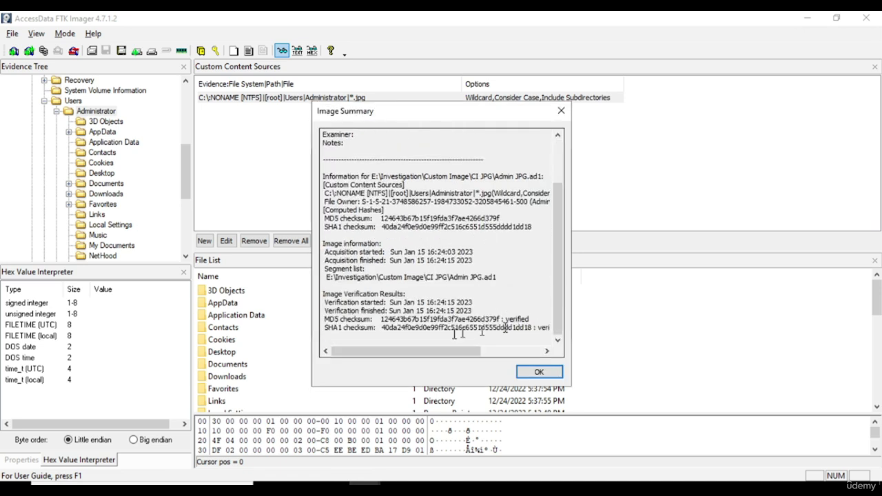
click(551, 376)
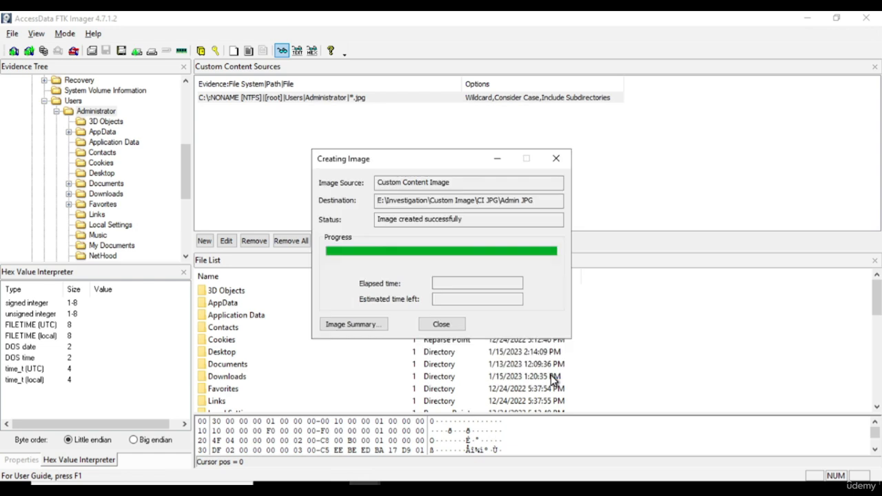
click(441, 324)
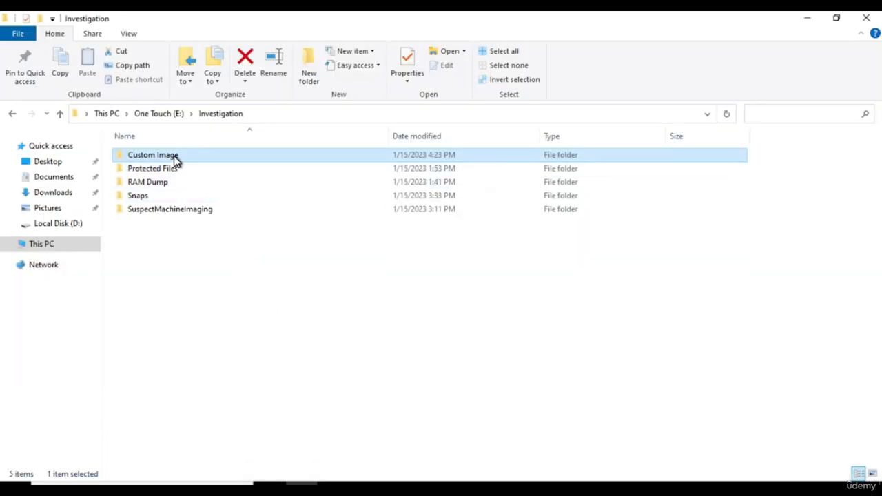
- In File Explorer, check the output files in Investigation > Custom Image > CI JPG, and return to the Custom Image folder
right_click(176, 159)
click(206, 168)
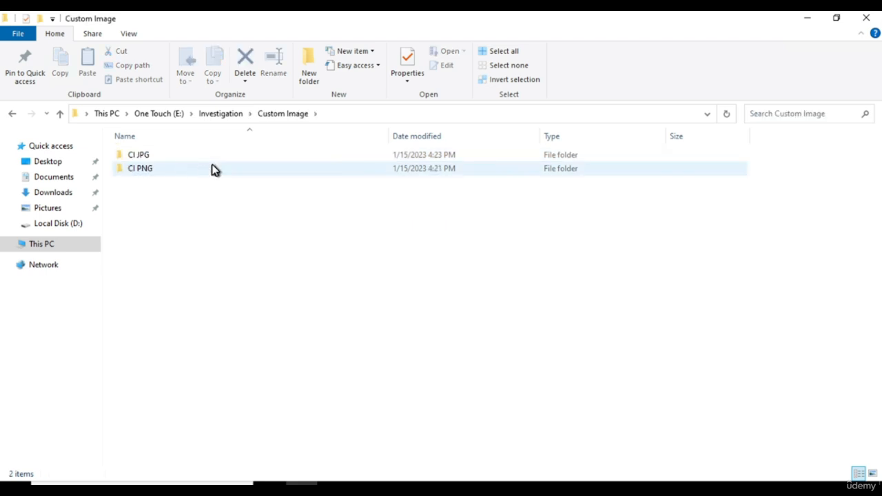
click(141, 155)
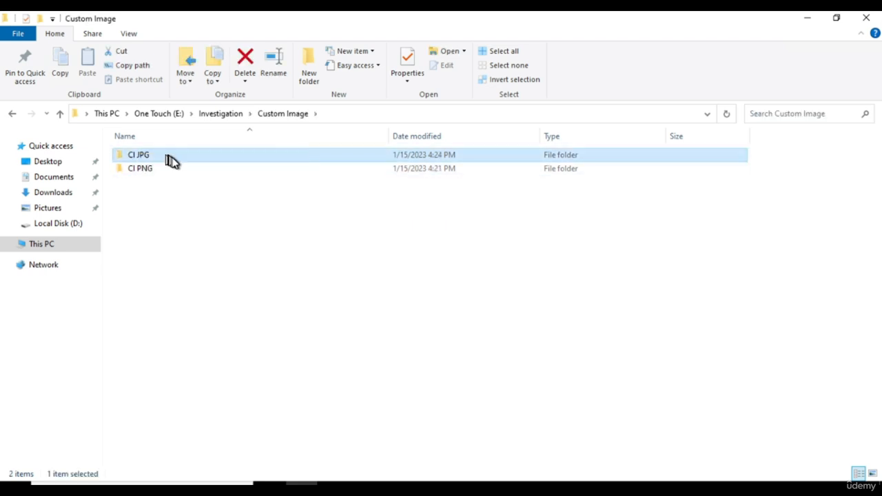
right_click(171, 159)
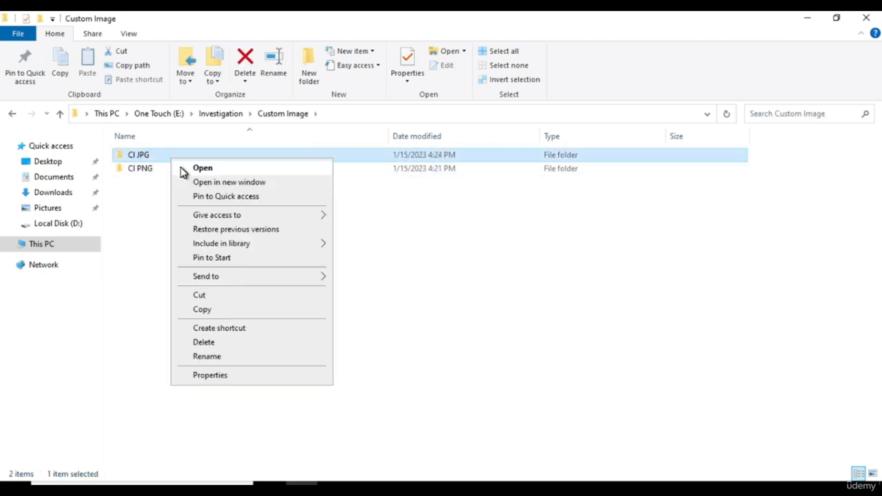
click(184, 172)
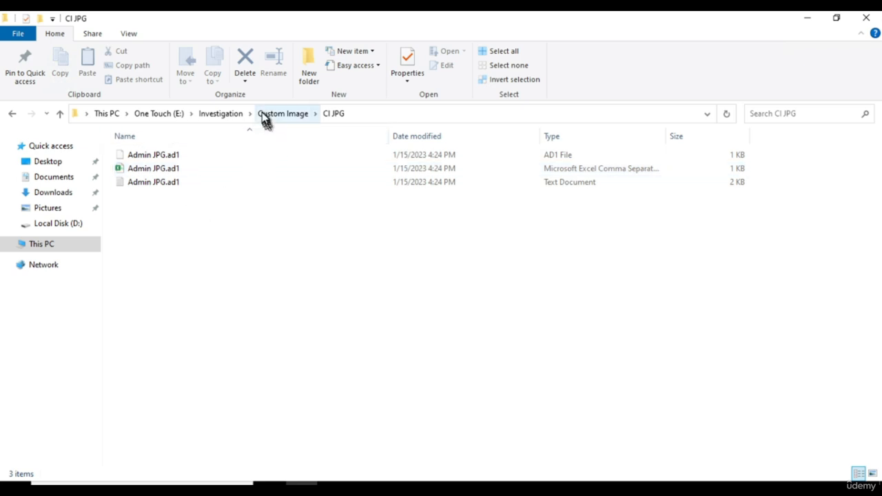
click(263, 116)
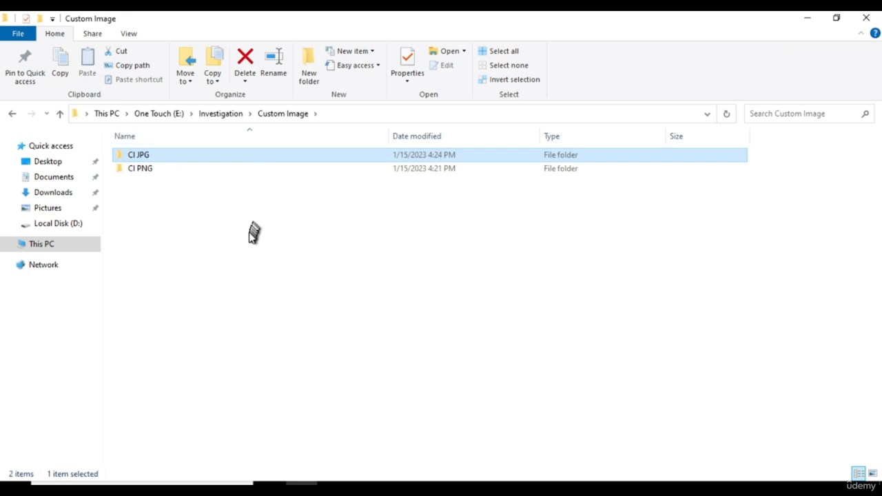
click(125, 297)
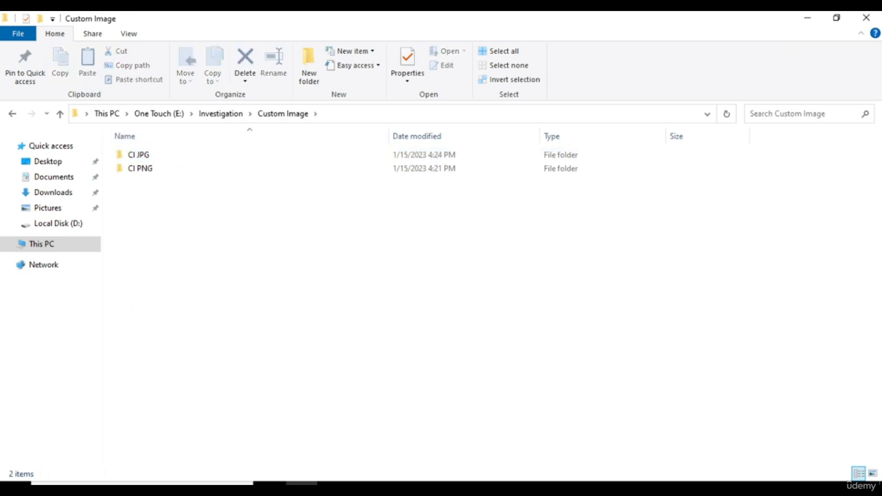